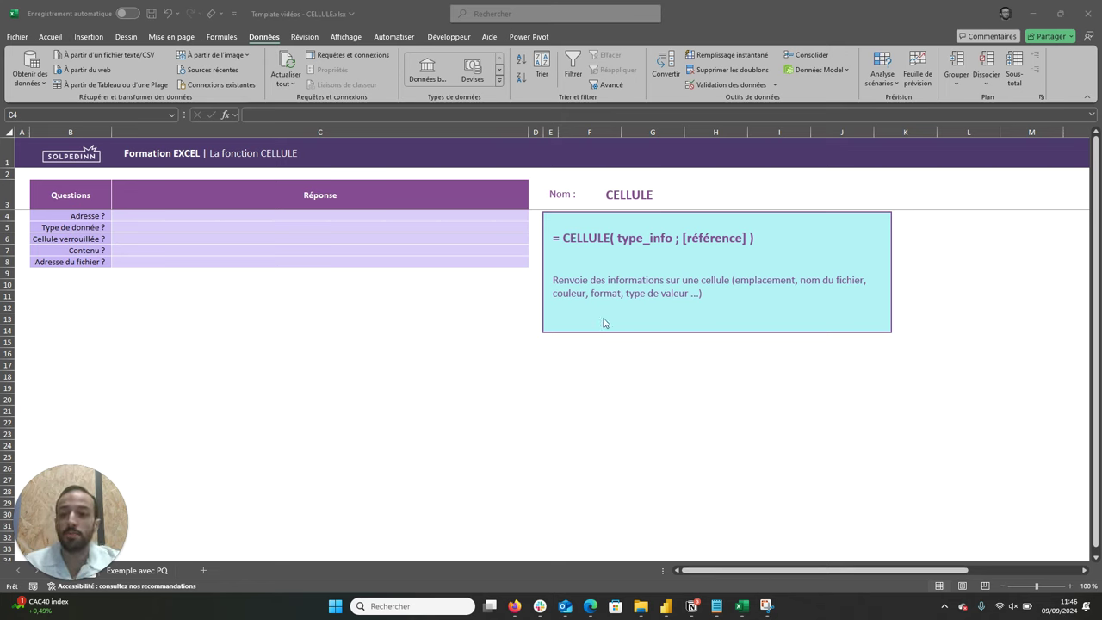
Enter =CELLULE("adresse";B4) in C4 so it displays $B$4
{"action": "left_click", "coordinate": [269, 217]}
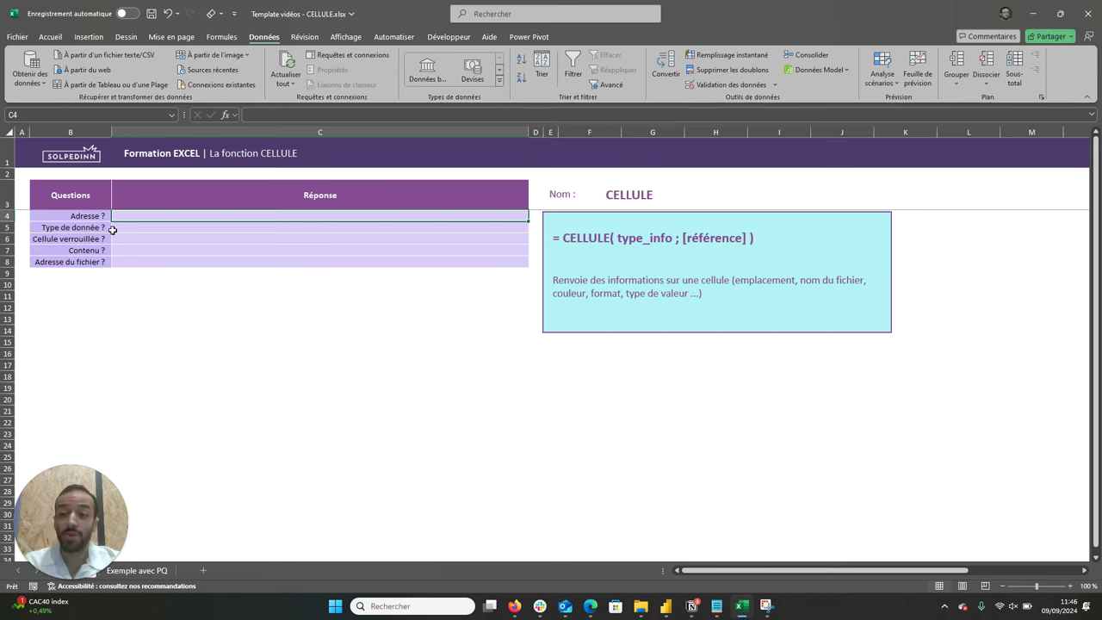
{"action": "type", "text": "="}
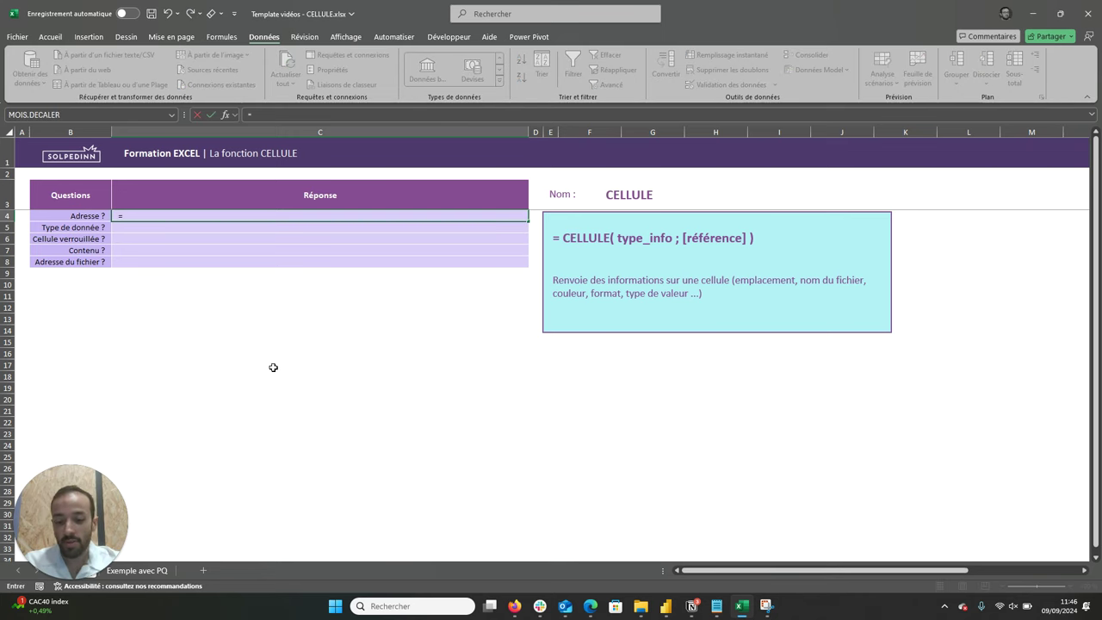
{"action": "type", "text": "CALL"}
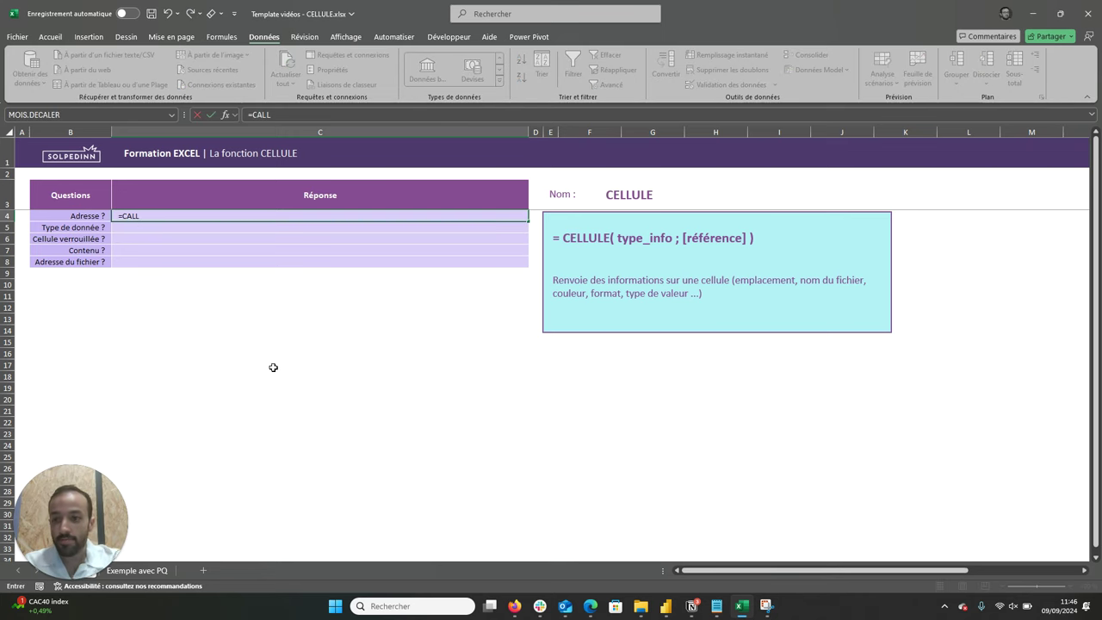
{"action": "key", "text": "BackSpace"}
{"action": "key", "text": "BackSpace"}
{"action": "key", "text": "BackSpace"}
{"action": "type", "text": "ELLULE("}
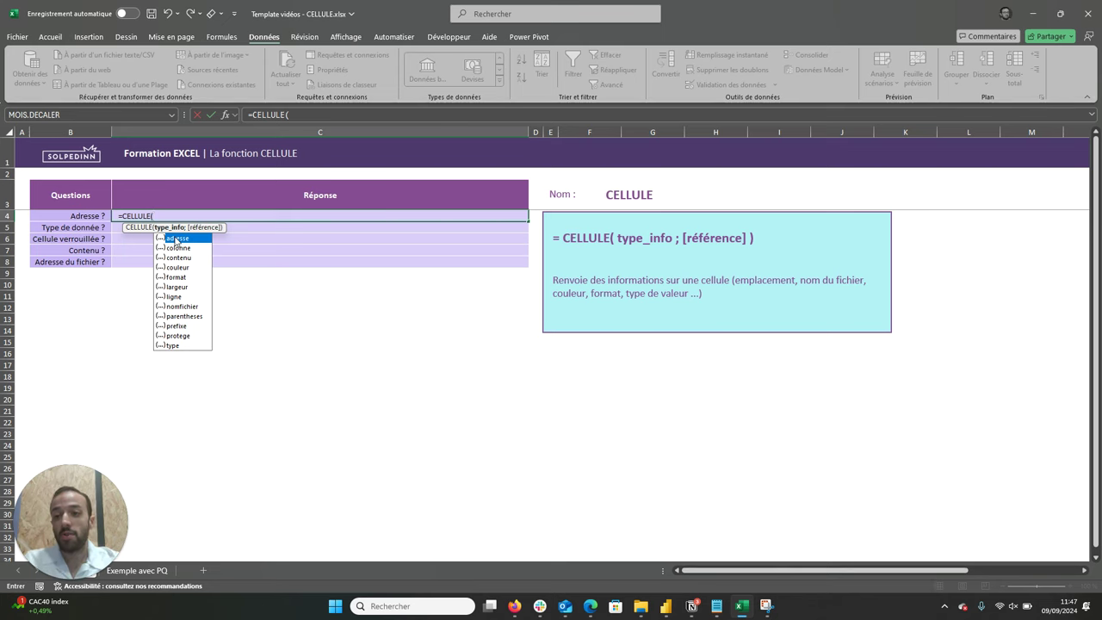
{"action": "double_click", "coordinate": [177, 237]}
{"action": "type", "text": ";"}
{"action": "left_click", "coordinate": [85, 217]}
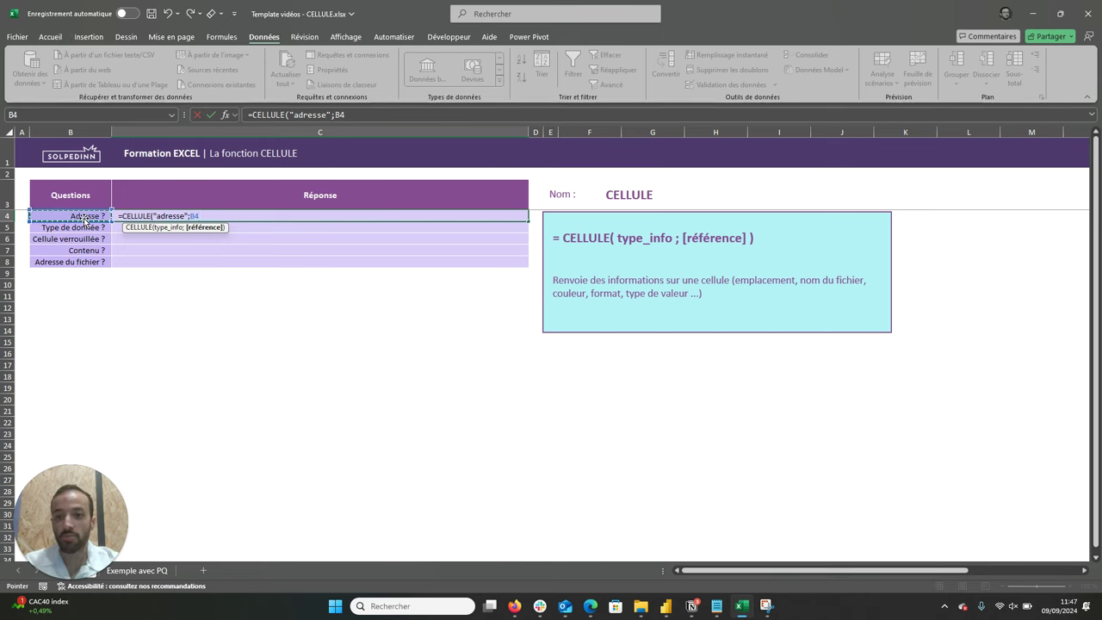
{"action": "type", "text": ")"}
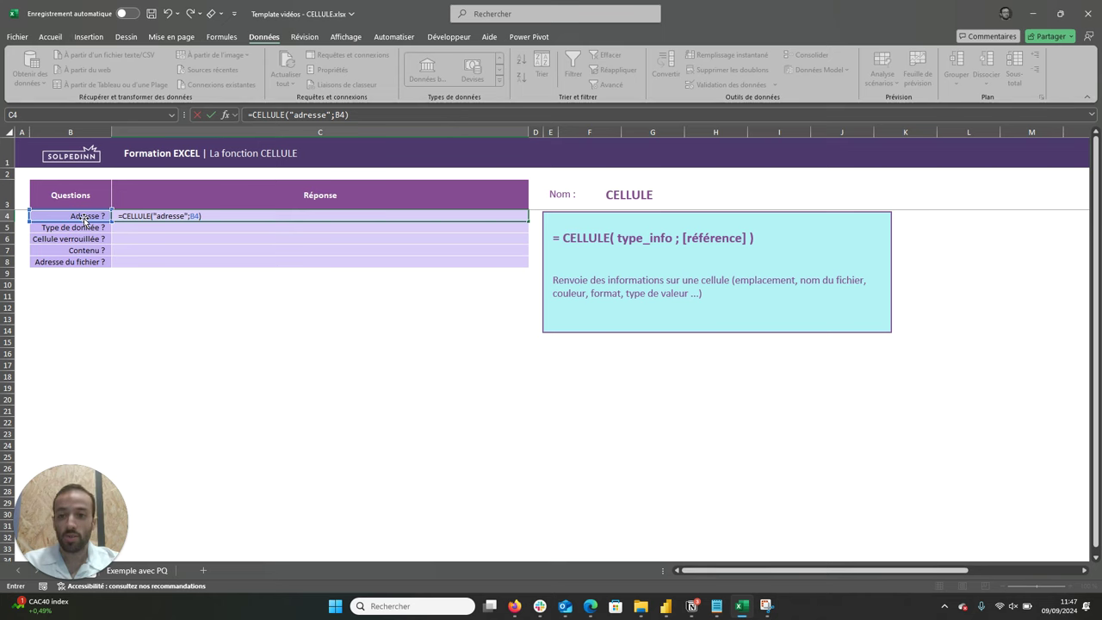
{"action": "key", "text": "Return"}
Review the C4 formula, then begin a =CELLULE( formula in C5
{"action": "left_click", "coordinate": [83, 217]}
{"action": "left_click", "coordinate": [165, 216]}
{"action": "left_click", "coordinate": [140, 230]}
{"action": "type", "text": "="}
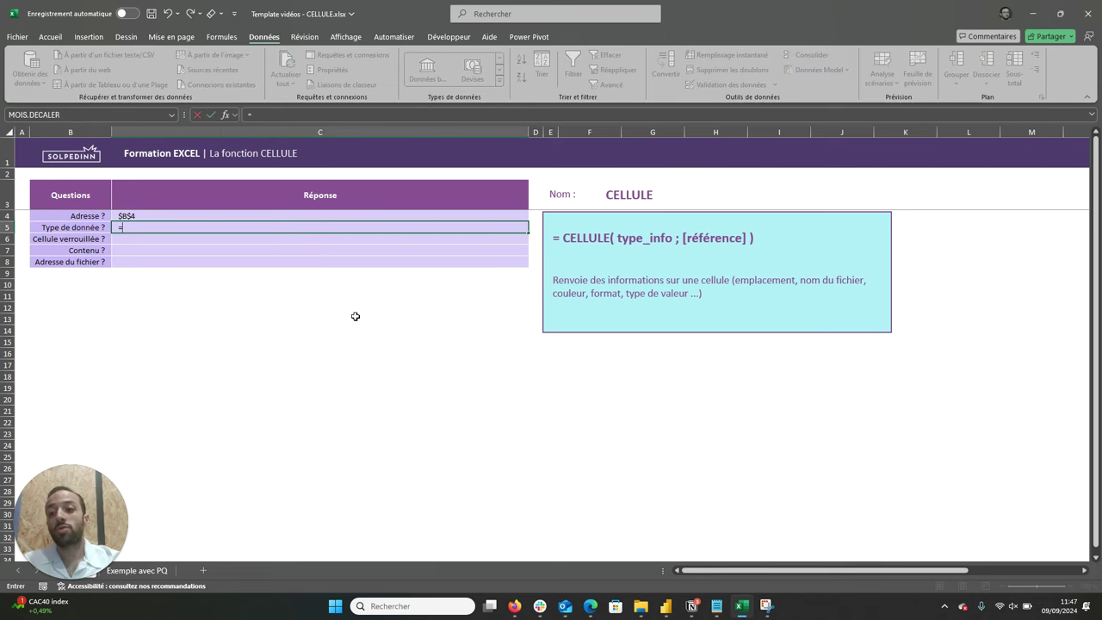
{"action": "type", "text": "C"}
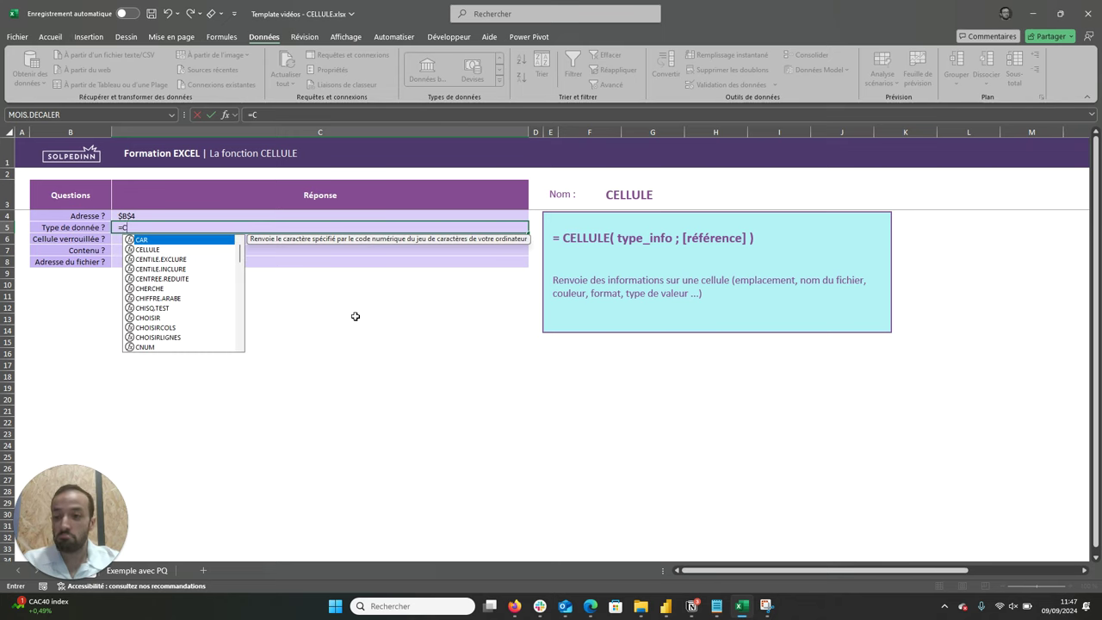
{"action": "type", "text": "ELLULE("}
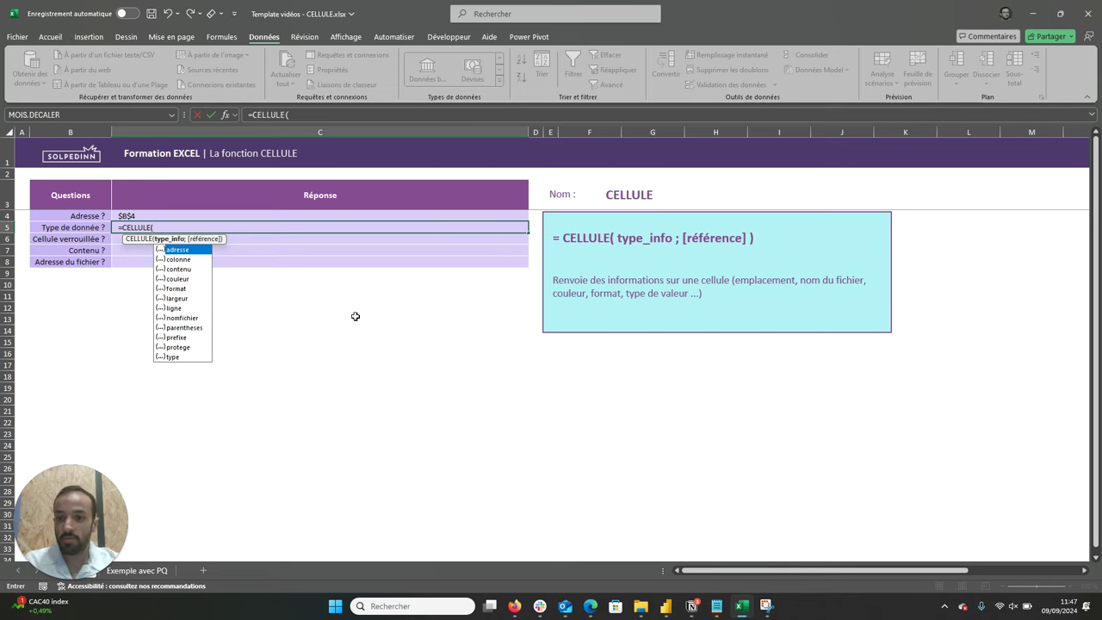
Complete C5 as =CELLULE("type";B5), which returns l for text content
{"action": "double_click", "coordinate": [172, 356]}
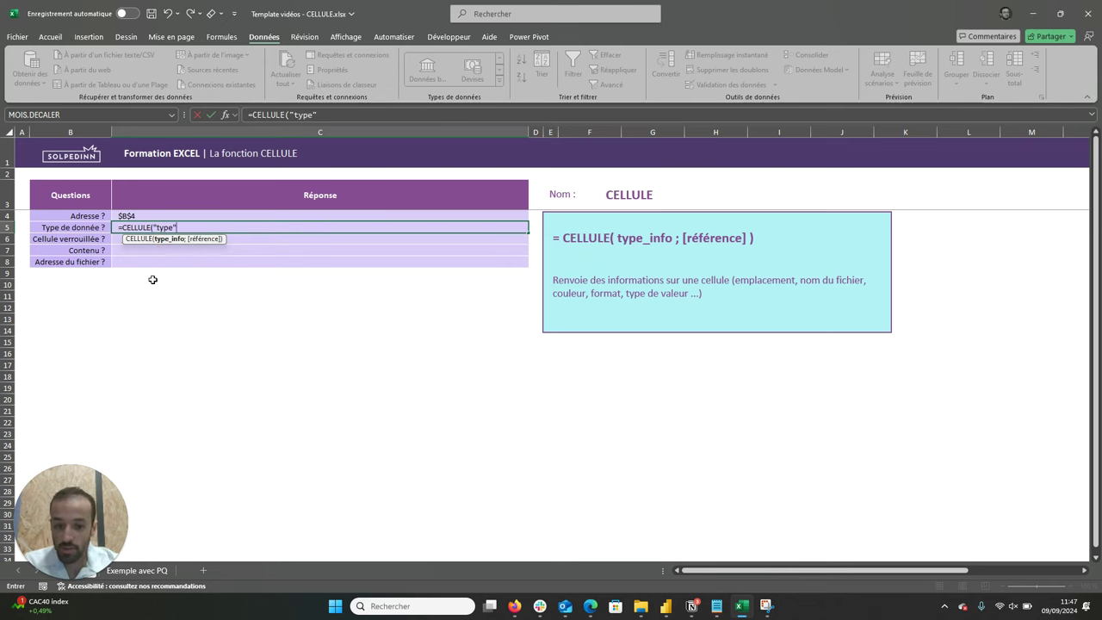
{"action": "type", "text": ";"}
{"action": "left_click", "coordinate": [92, 228]}
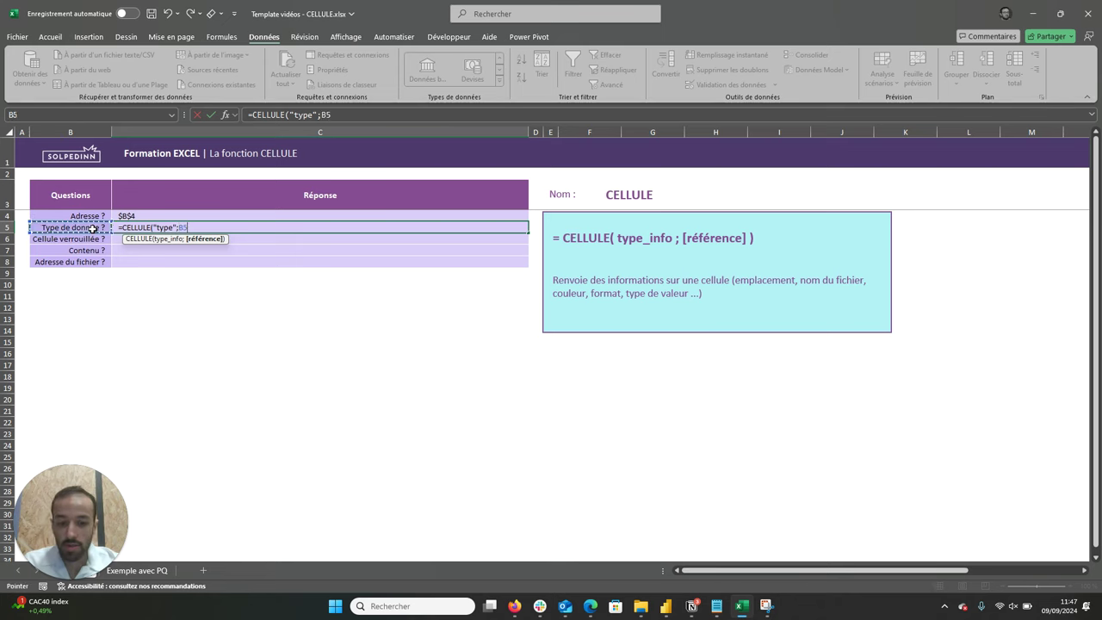
{"action": "key", "text": "Return"}
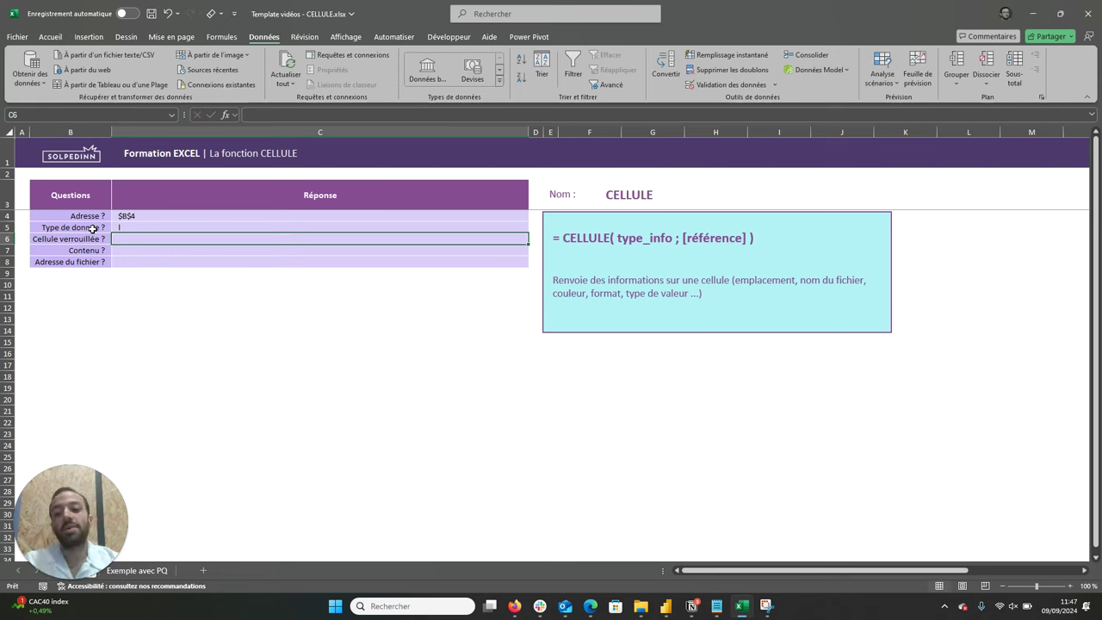
{"action": "key", "text": "Up"}
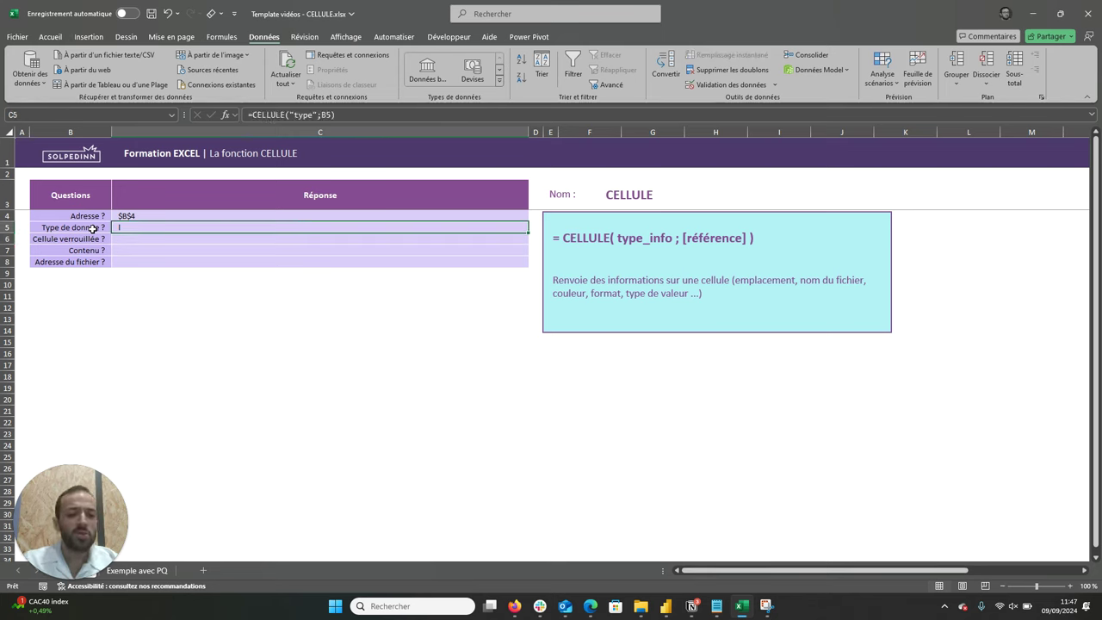
{"action": "key", "text": "Down"}
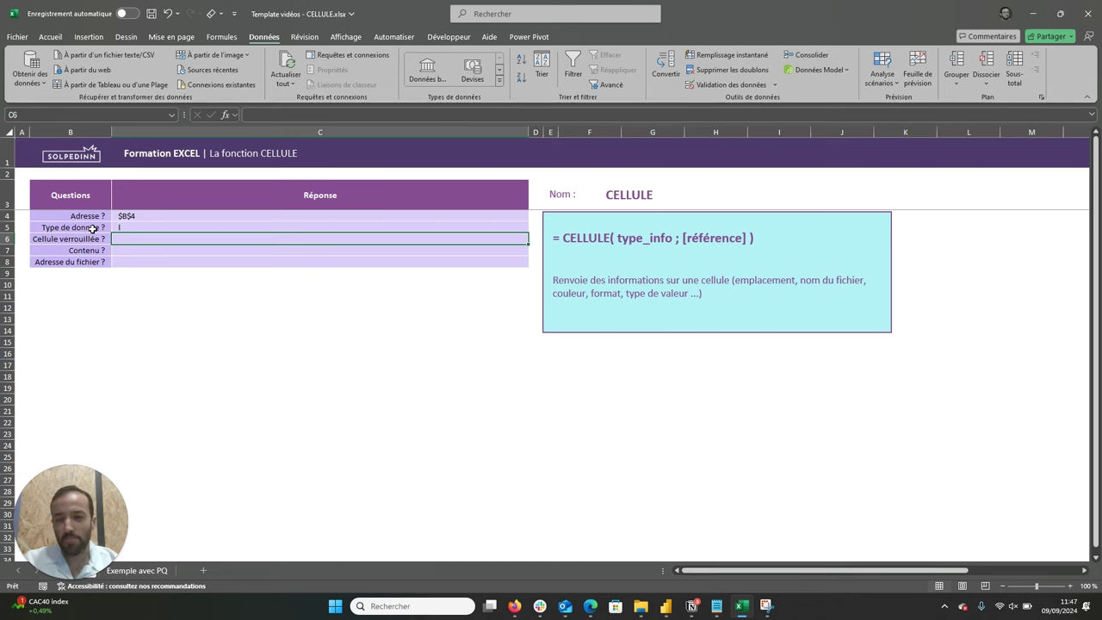
Enter =CELLULE("protege";B6) in C6, returning 1 because the cell is locked
{"action": "type", "text": "="}
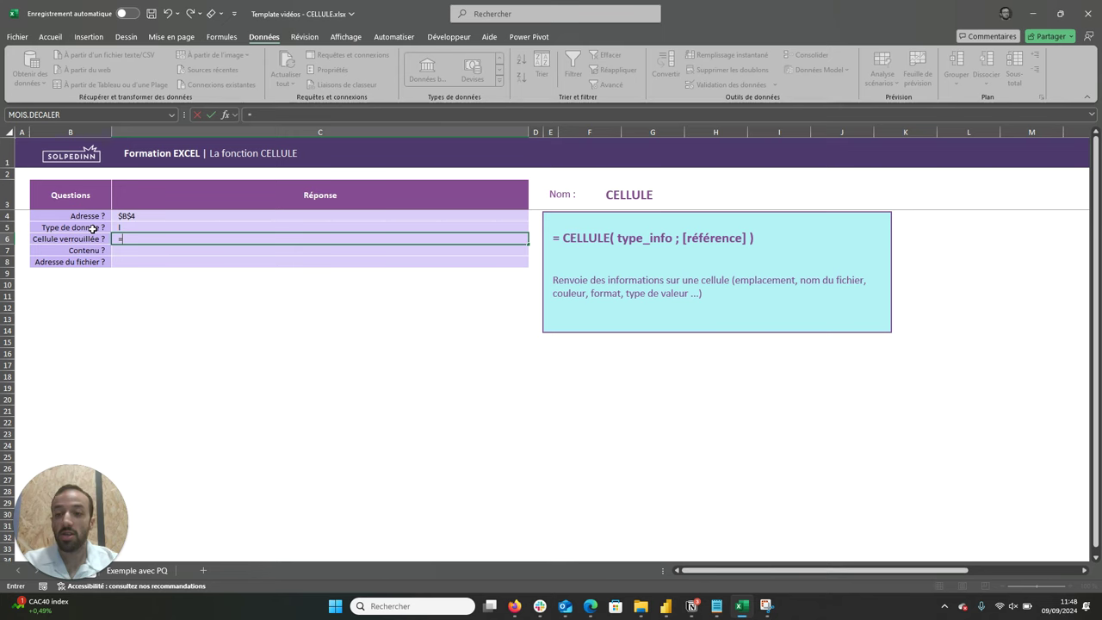
{"action": "type", "text": "cellule("}
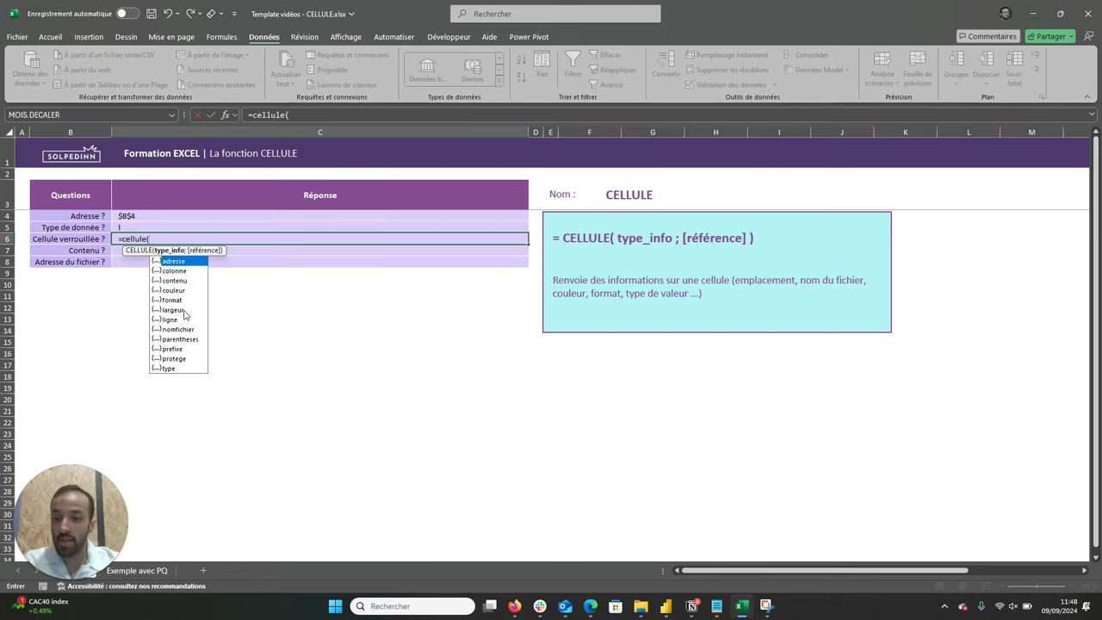
{"action": "left_click", "coordinate": [179, 360]}
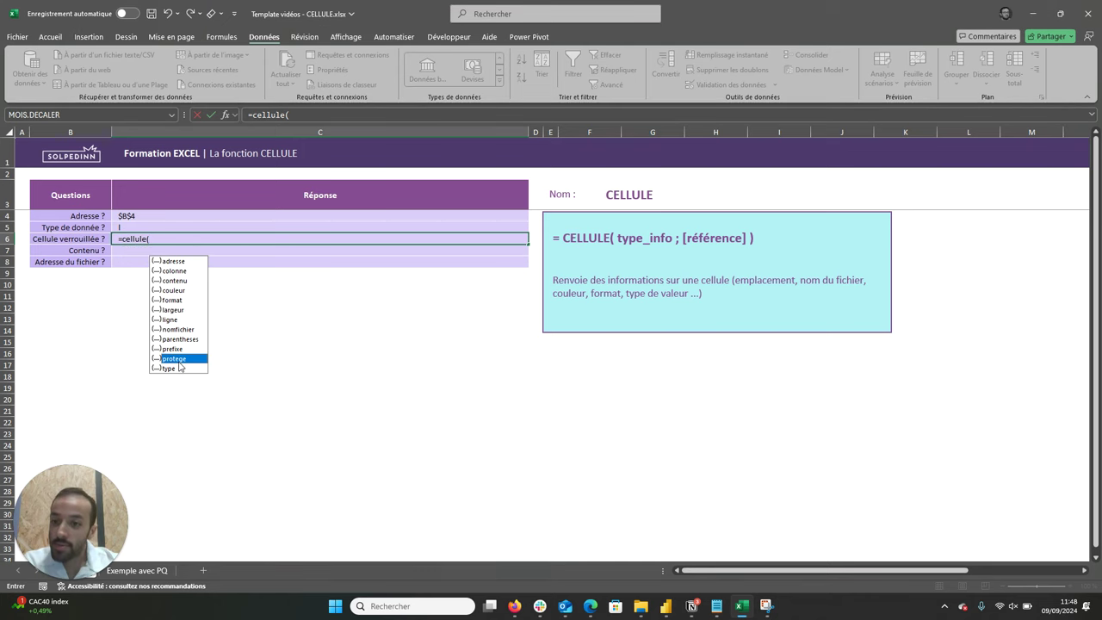
{"action": "double_click", "coordinate": [179, 360]}
{"action": "type", "text": ";"}
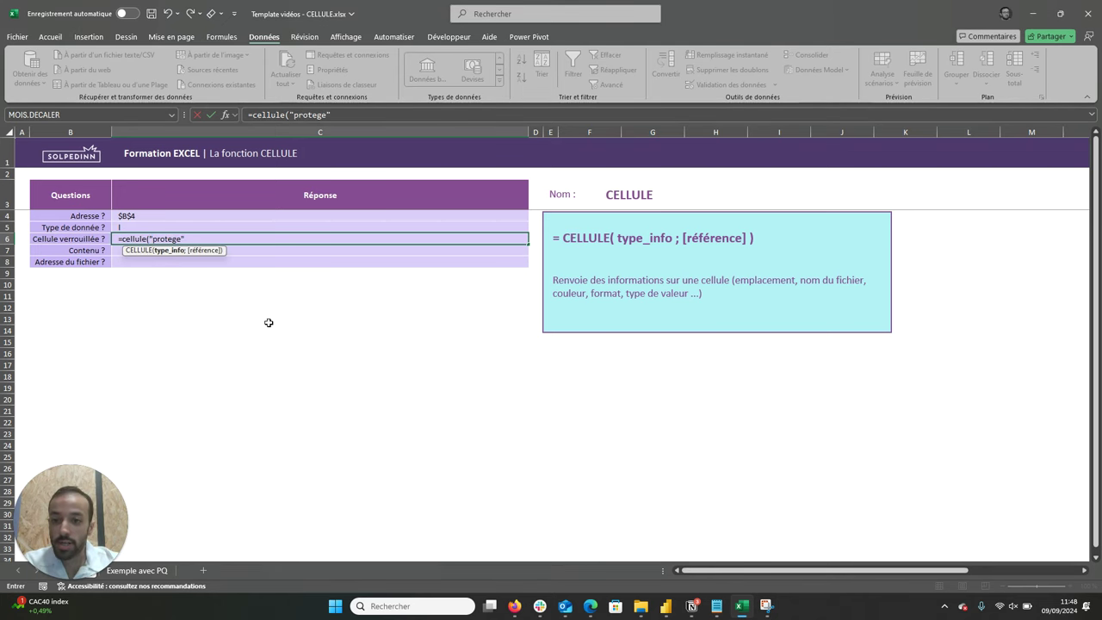
{"action": "type", "text": "b6"}
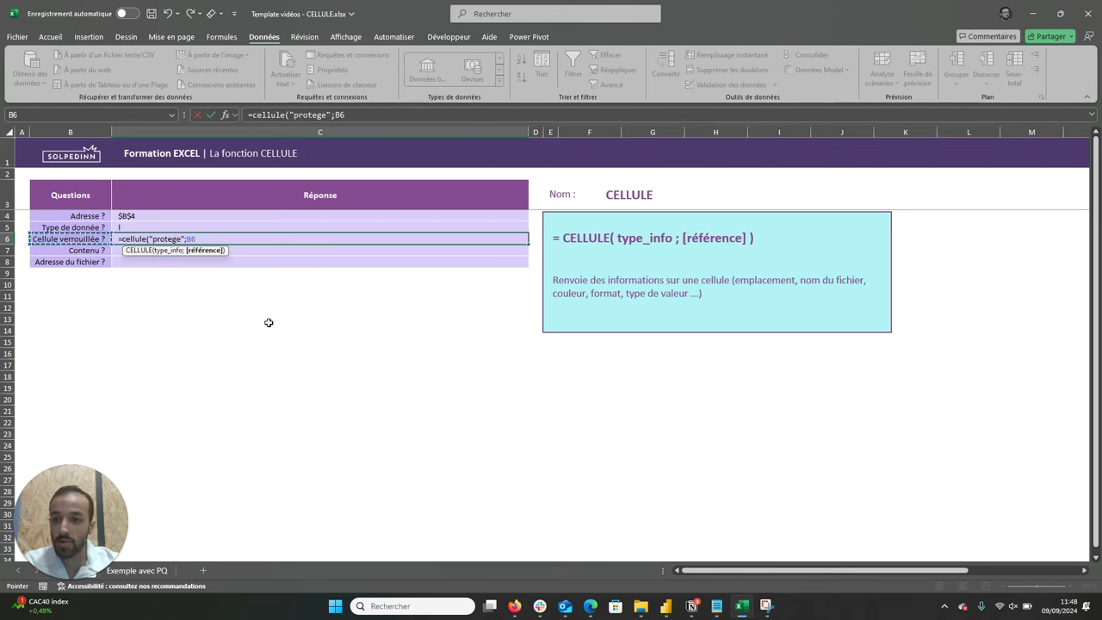
{"action": "type", "text": ")"}
{"action": "key", "text": "Return"}
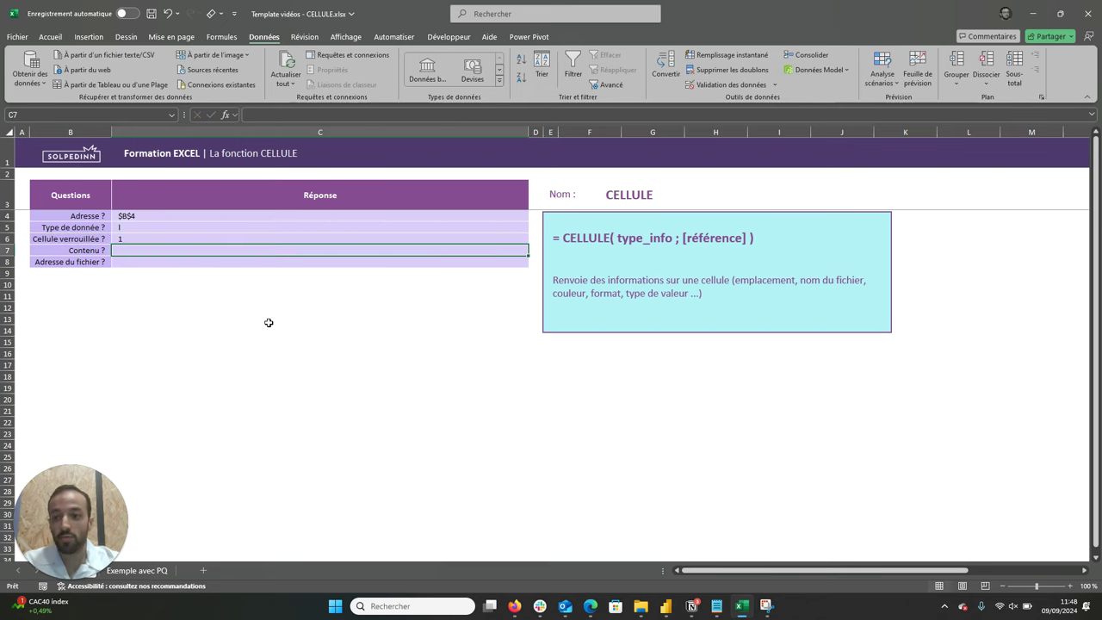
{"action": "key", "text": "Up"}
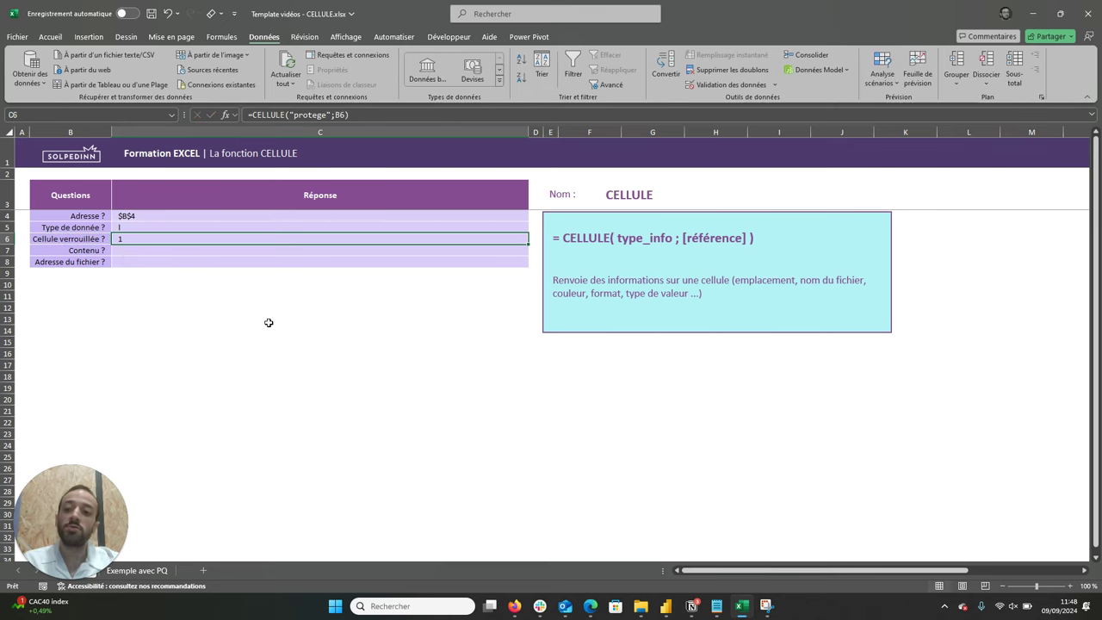
{"action": "key", "text": "Down"}
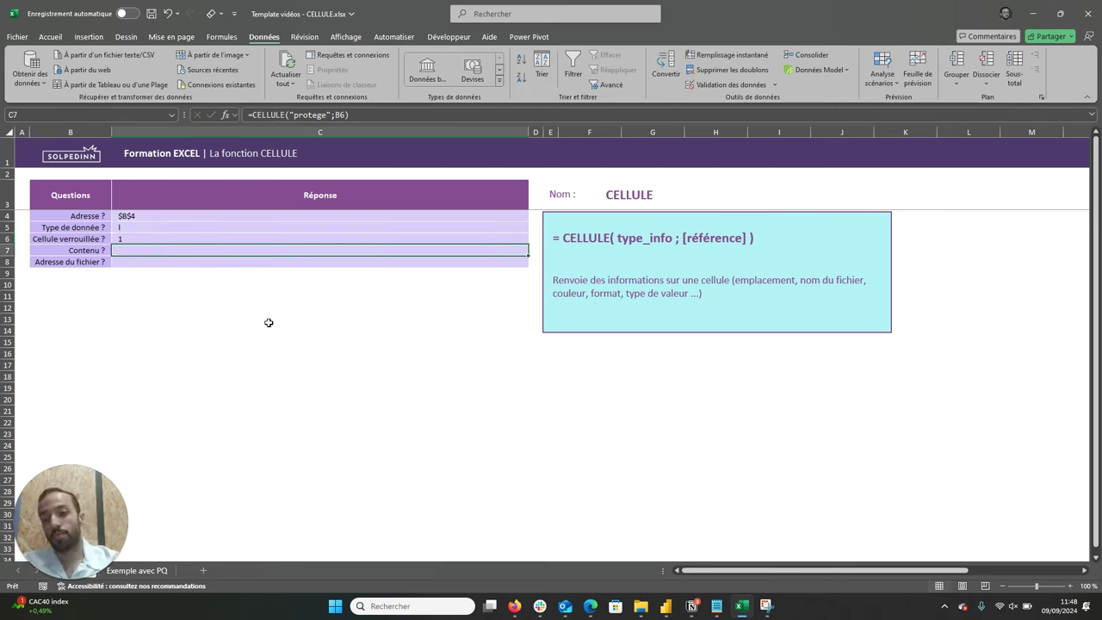
Fill C7 with a CELLULE "contenu" formula pointing at B7, showing Contenu ?
{"action": "type", "text": "="}
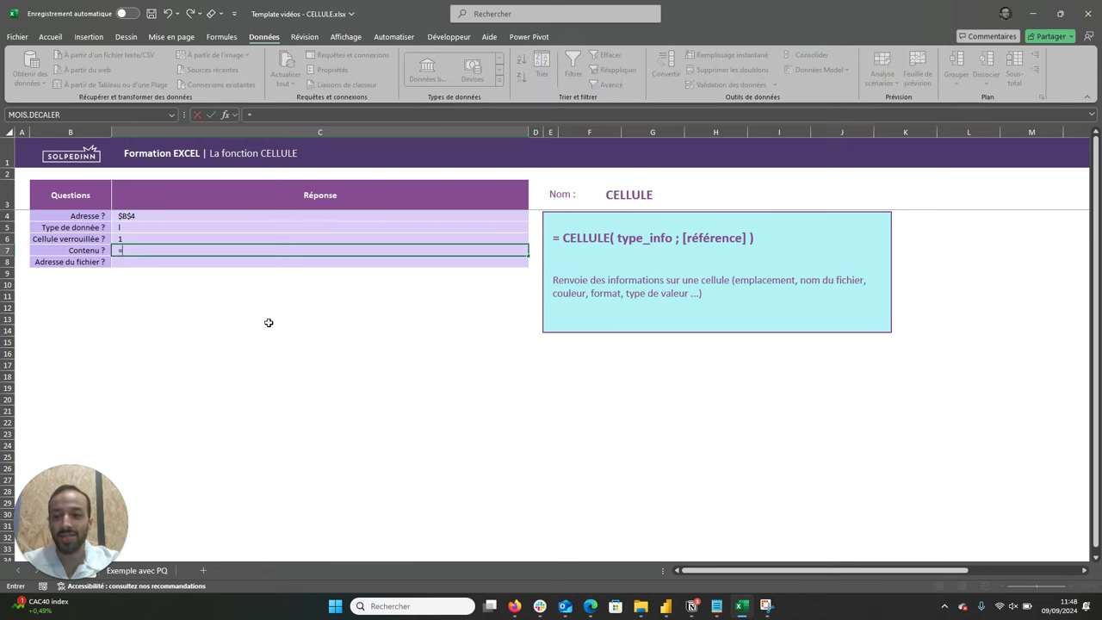
{"action": "type", "text": "cellule"}
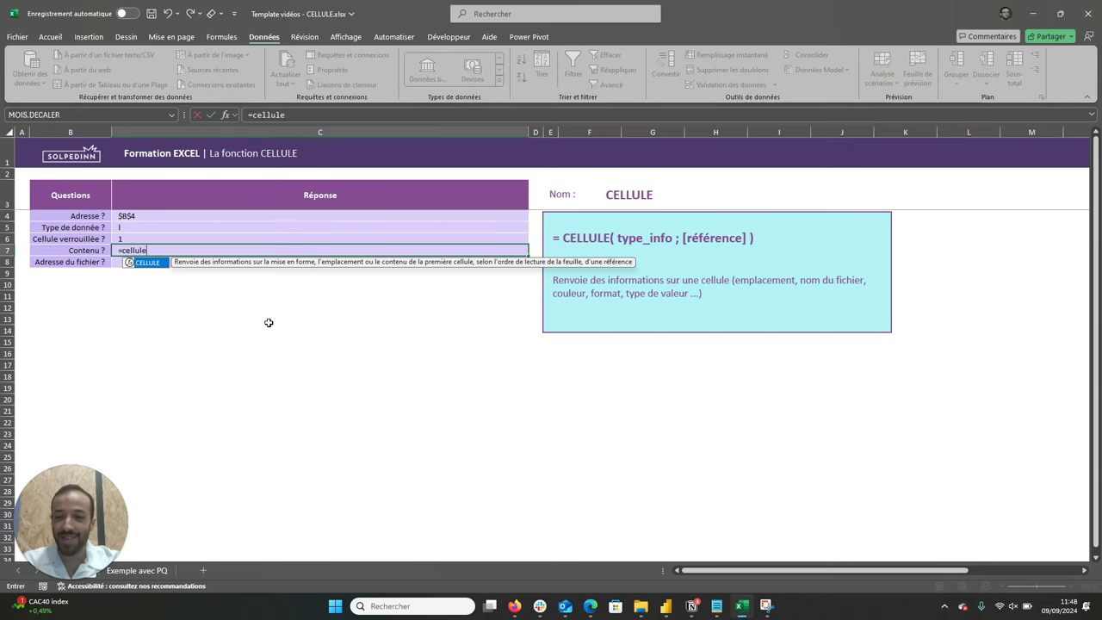
{"action": "type", "text": "("}
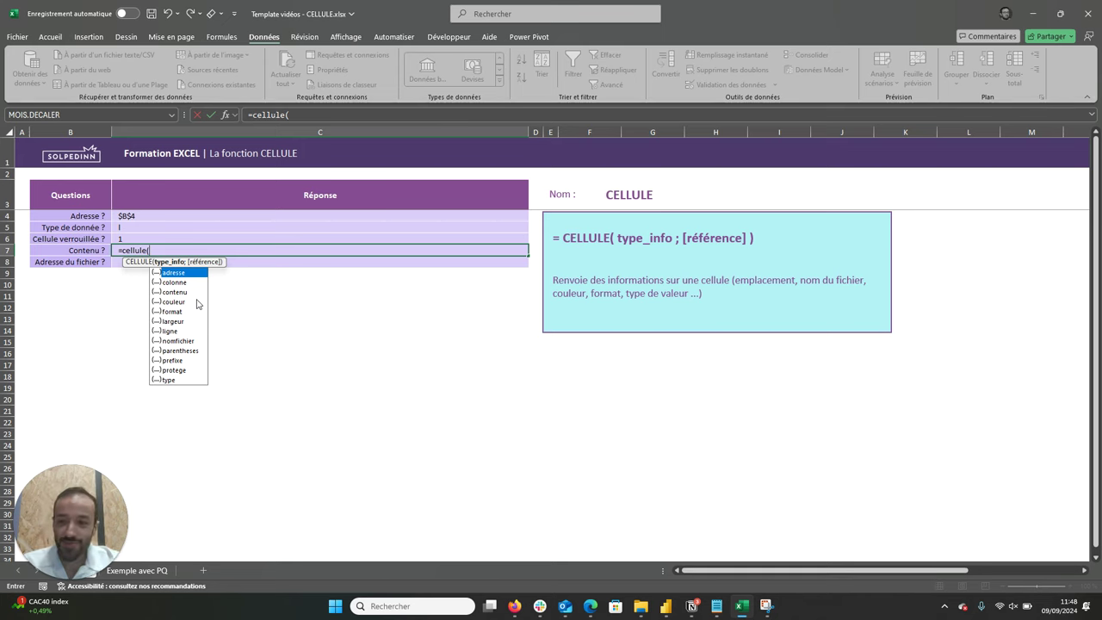
{"action": "double_click", "coordinate": [185, 292]}
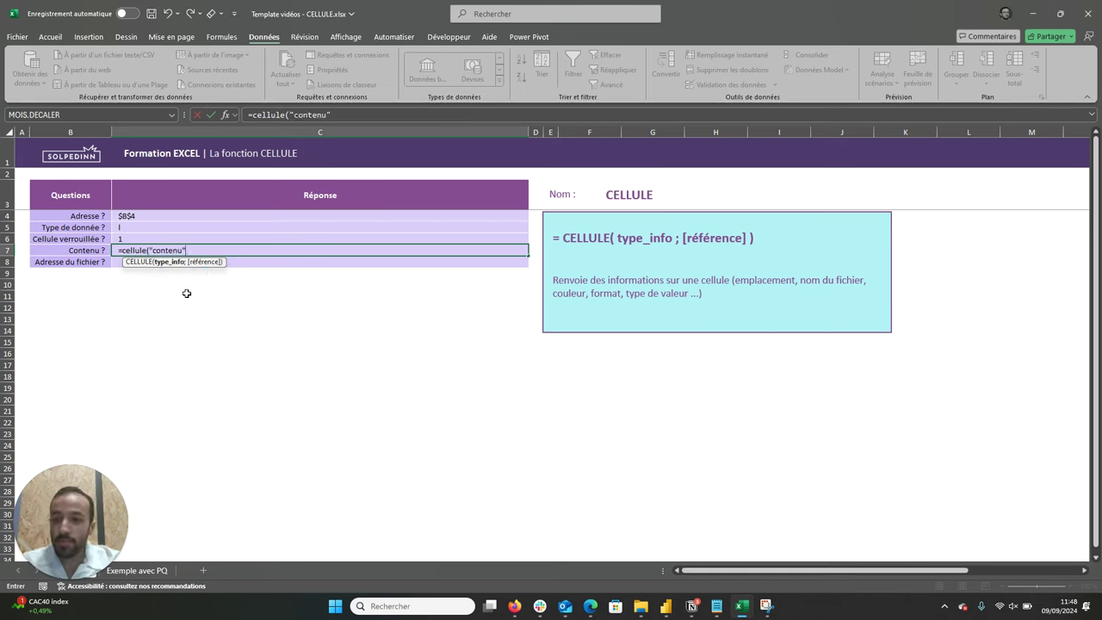
{"action": "type", "text": ";"}
{"action": "key", "text": "Left"}
{"action": "type", "text": ")"}
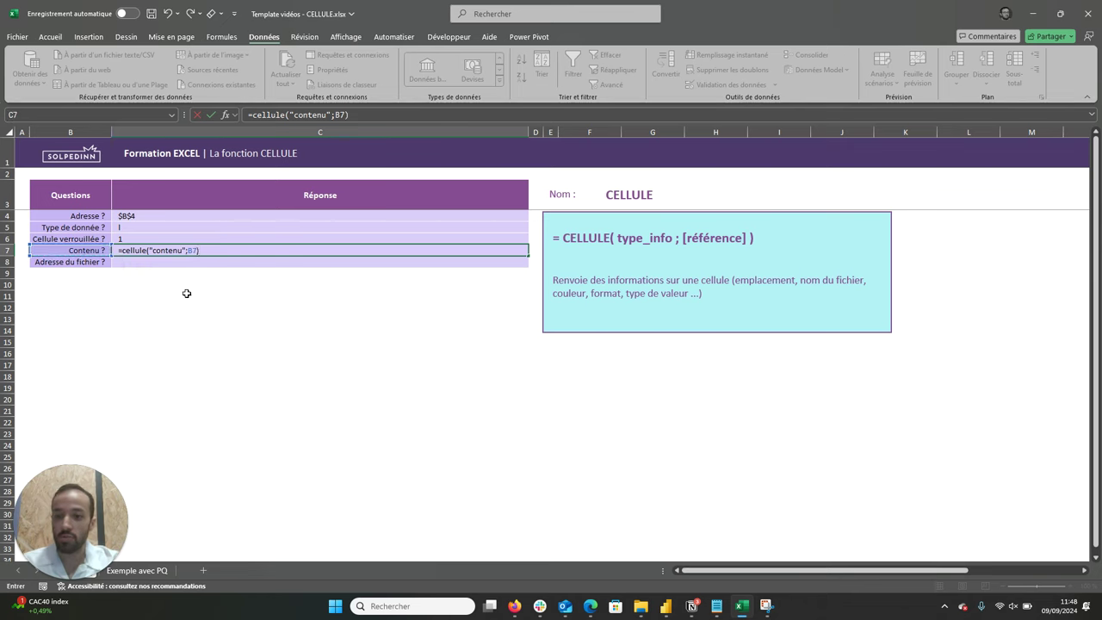
{"action": "key", "text": "Return"}
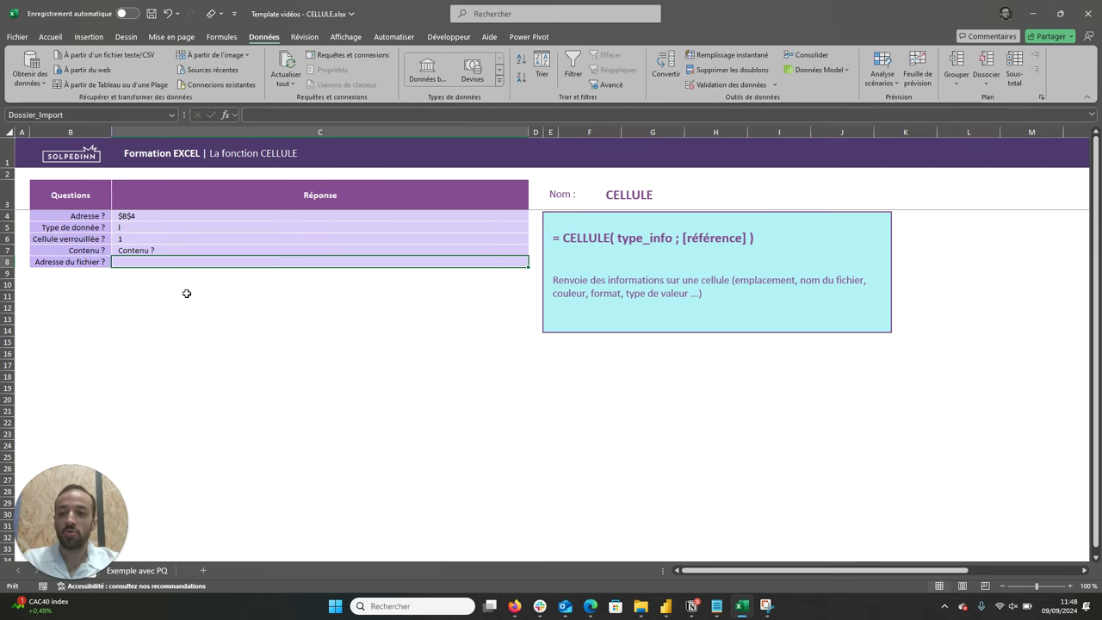
Enter =CELLULE("nomfichier") in C8 to show the workbook's full file path
{"action": "type", "text": "="}
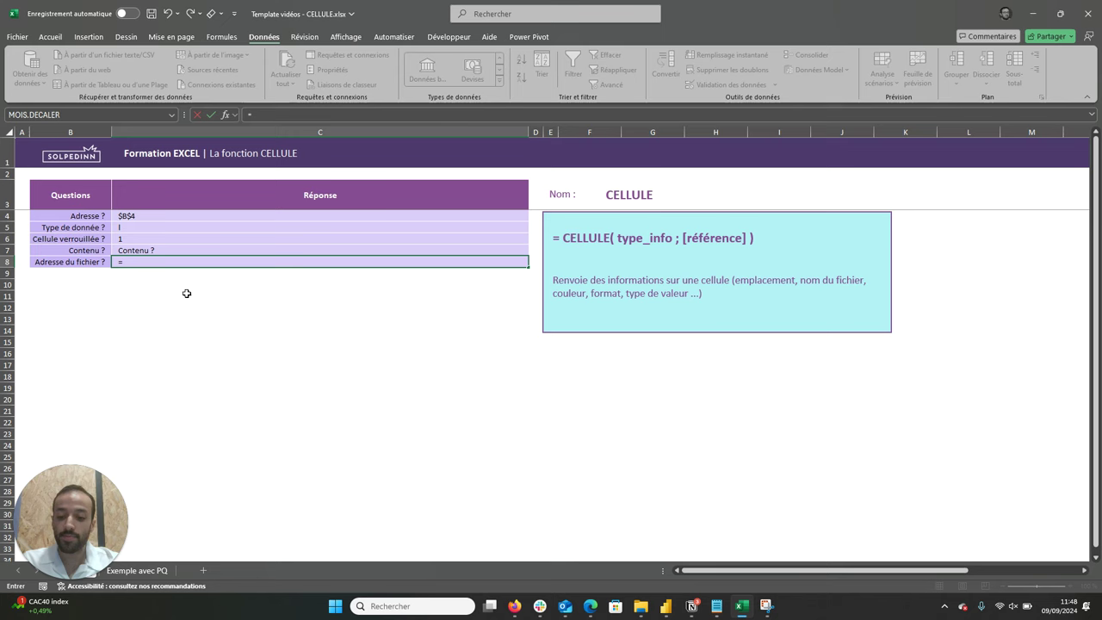
{"action": "type", "text": "cellul"}
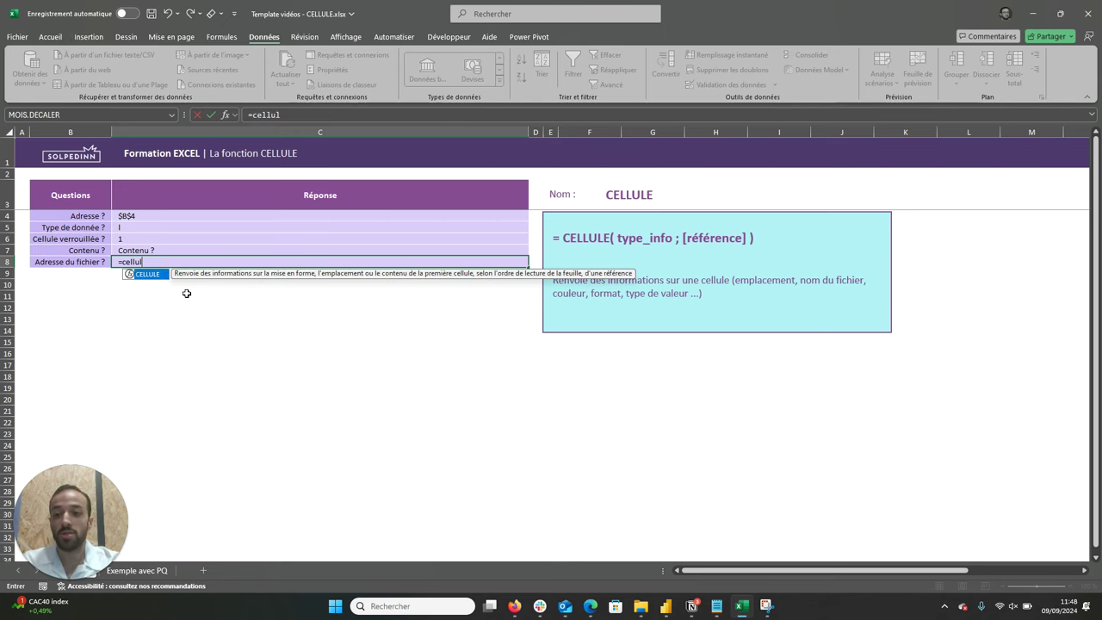
{"action": "type", "text": "e("}
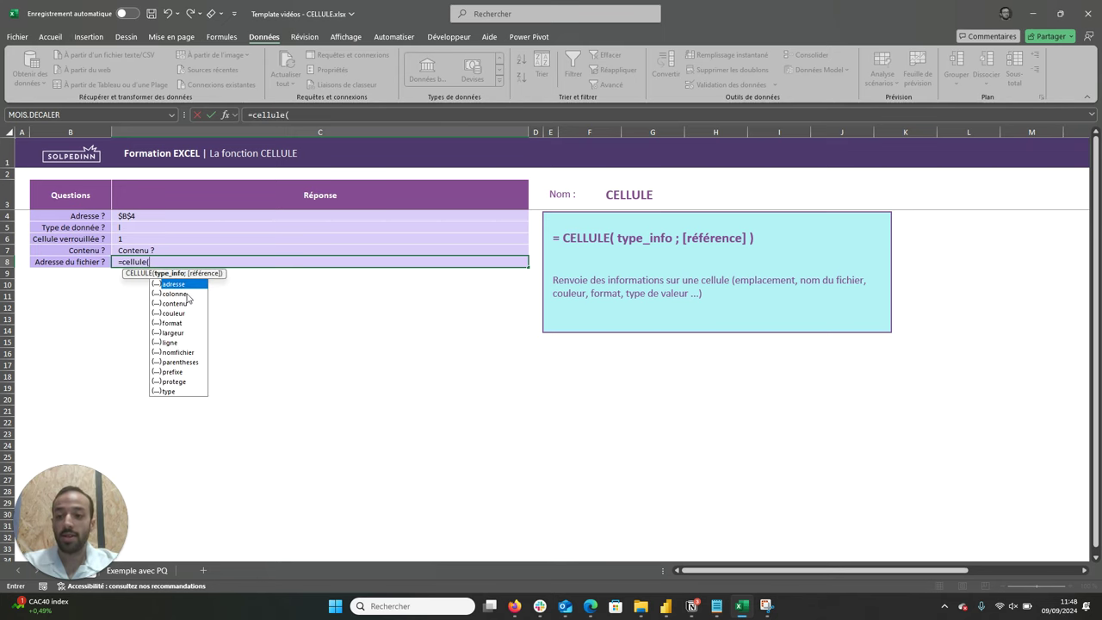
{"action": "double_click", "coordinate": [181, 352]}
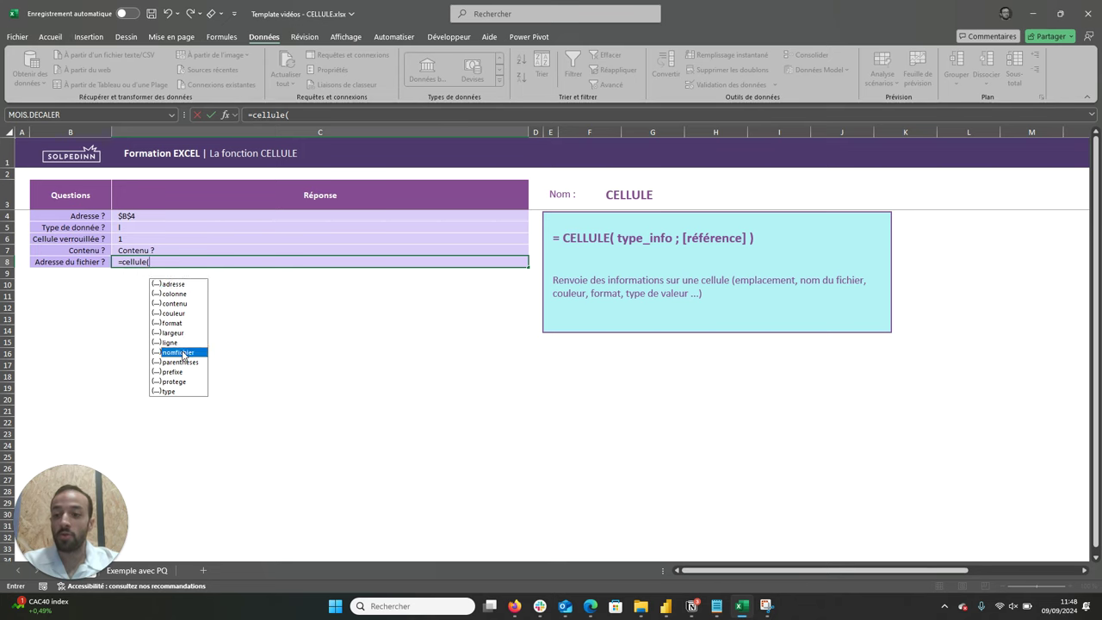
{"action": "type", "text": ")"}
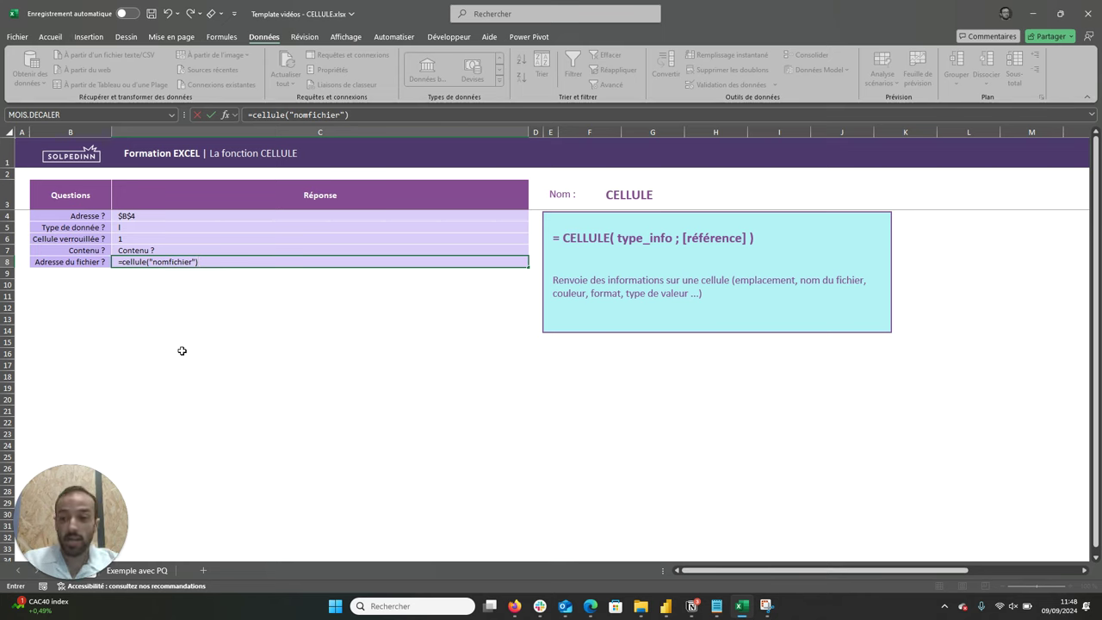
{"action": "key", "text": "Return"}
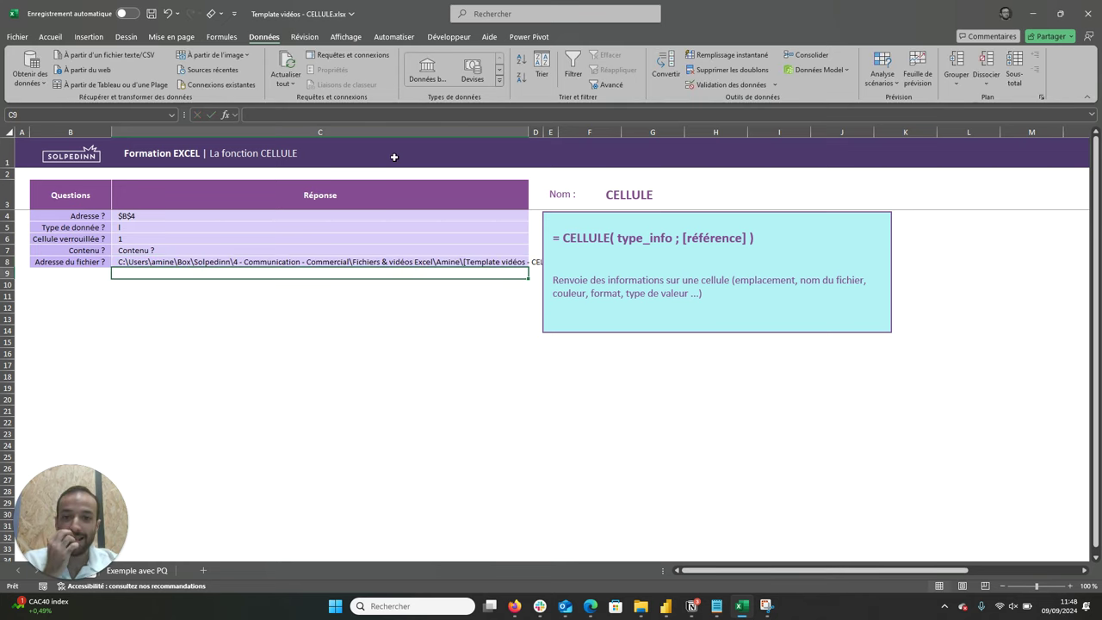
Widen column C until the full C8 path ending in Feuil1 is visible
{"action": "left_click_drag", "start_coordinate": [529, 131], "coordinate": [584, 132]}
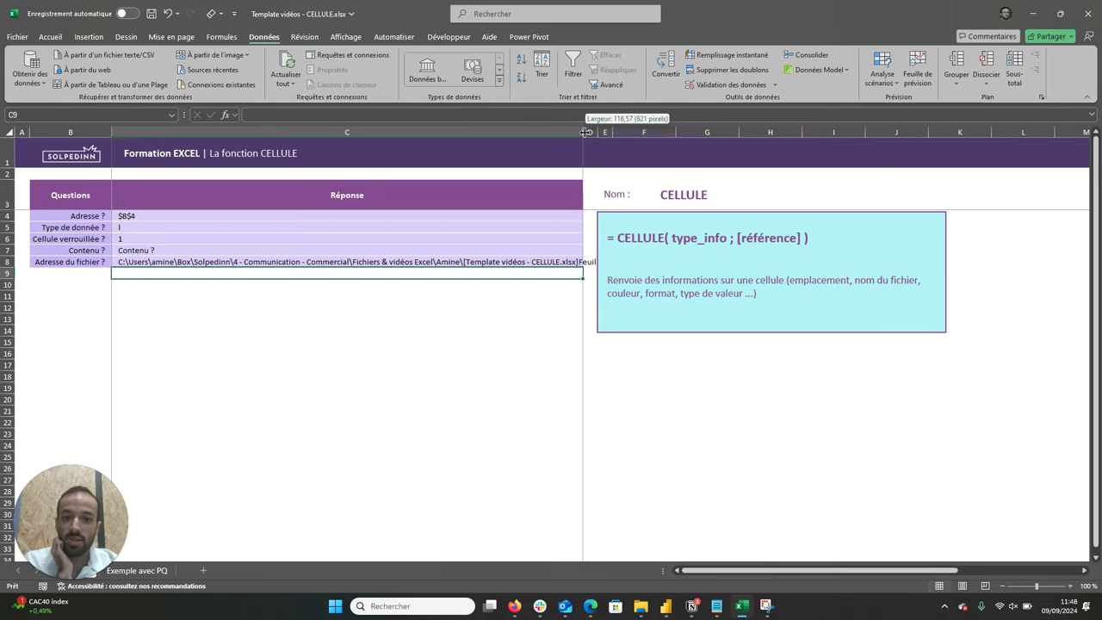
{"action": "left_click_drag", "start_coordinate": [586, 132], "coordinate": [618, 132]}
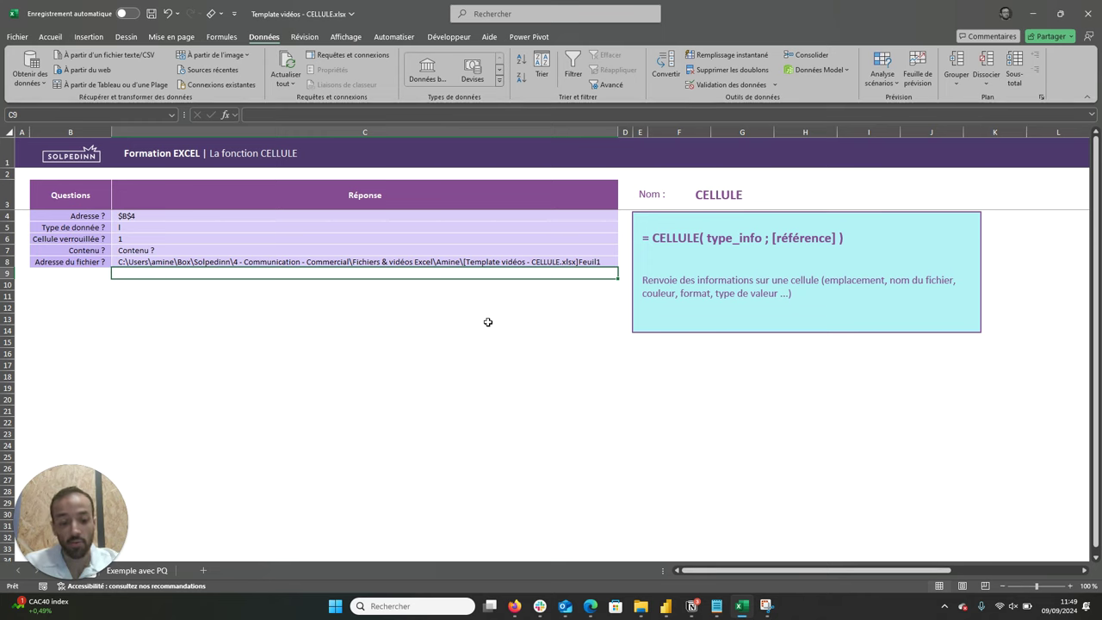
{"action": "key", "text": "Up"}
{"action": "mouse_move", "coordinate": [640, 606]}
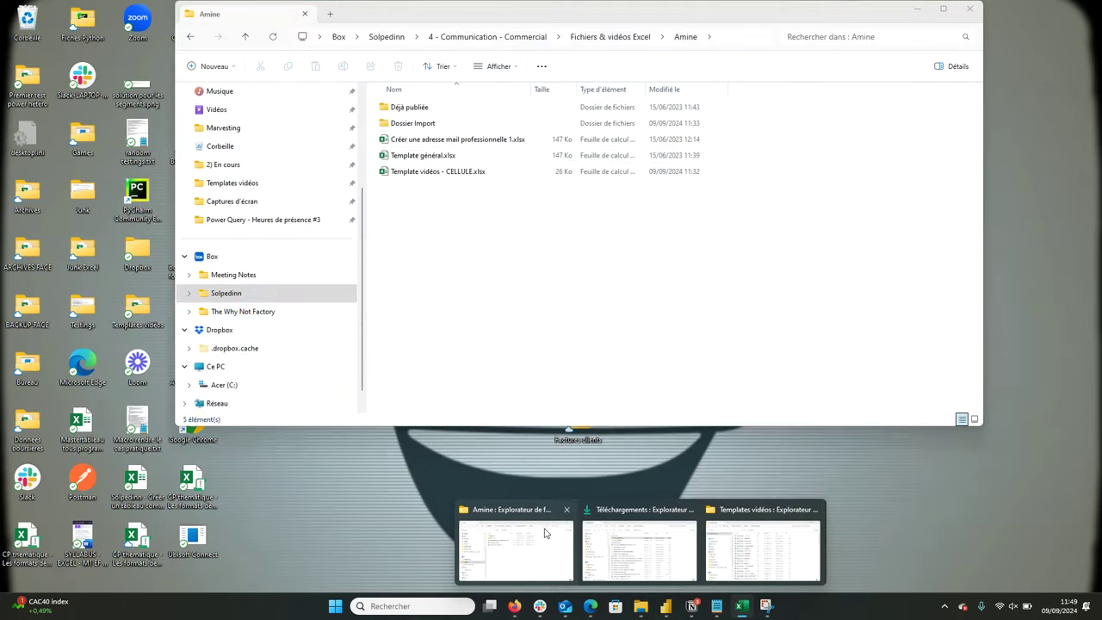
{"action": "left_click", "coordinate": [543, 544]}
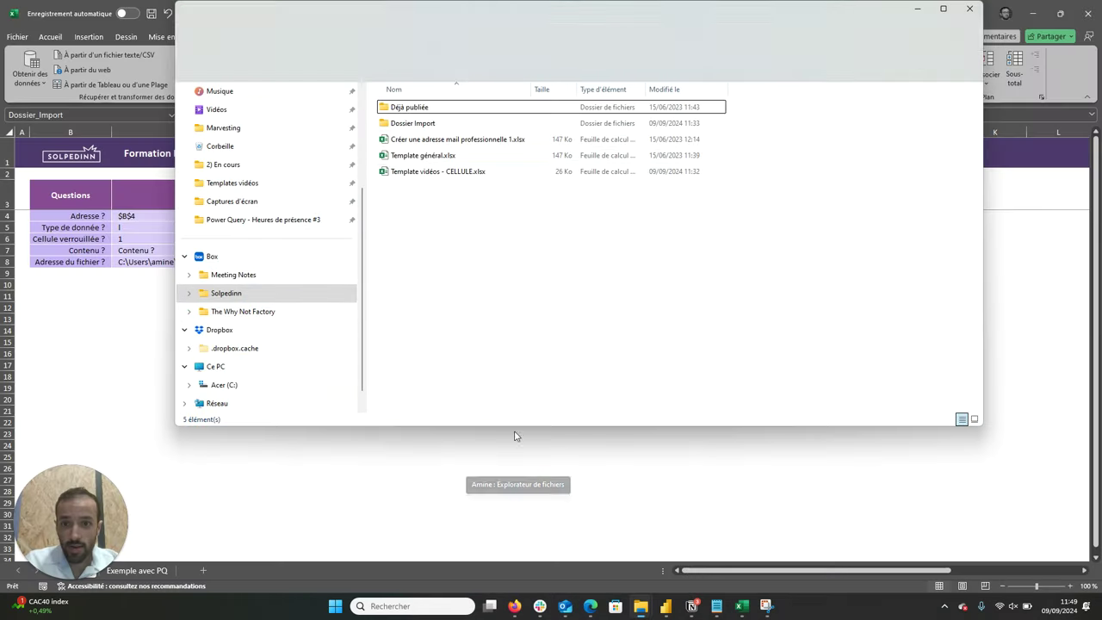
{"action": "left_click", "coordinate": [447, 173]}
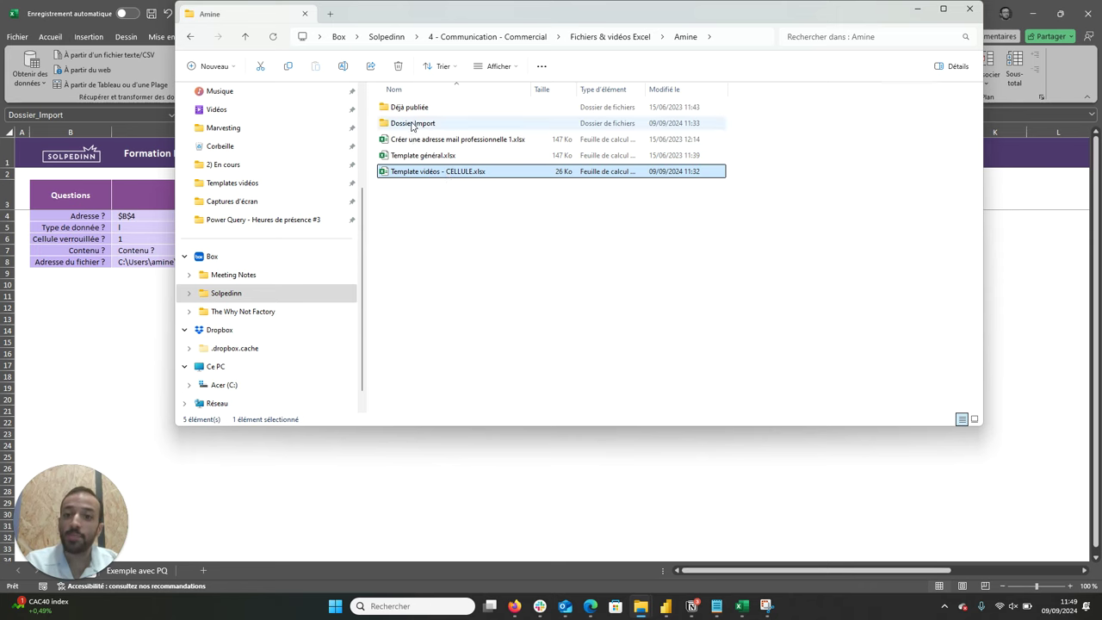
{"action": "double_click", "coordinate": [412, 125]}
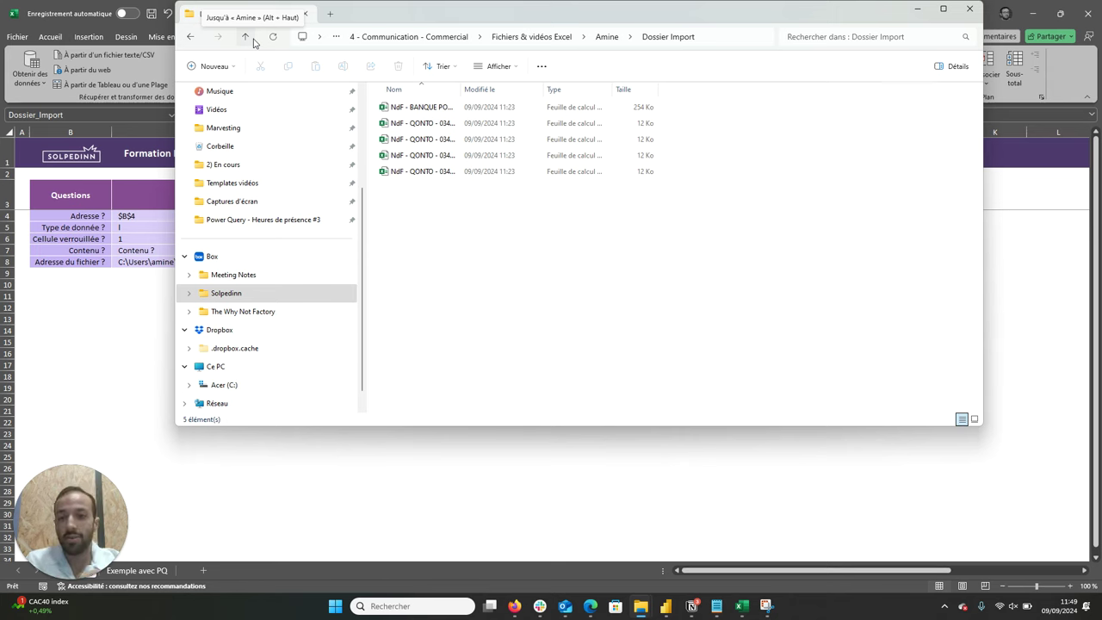
{"action": "left_click", "coordinate": [253, 38]}
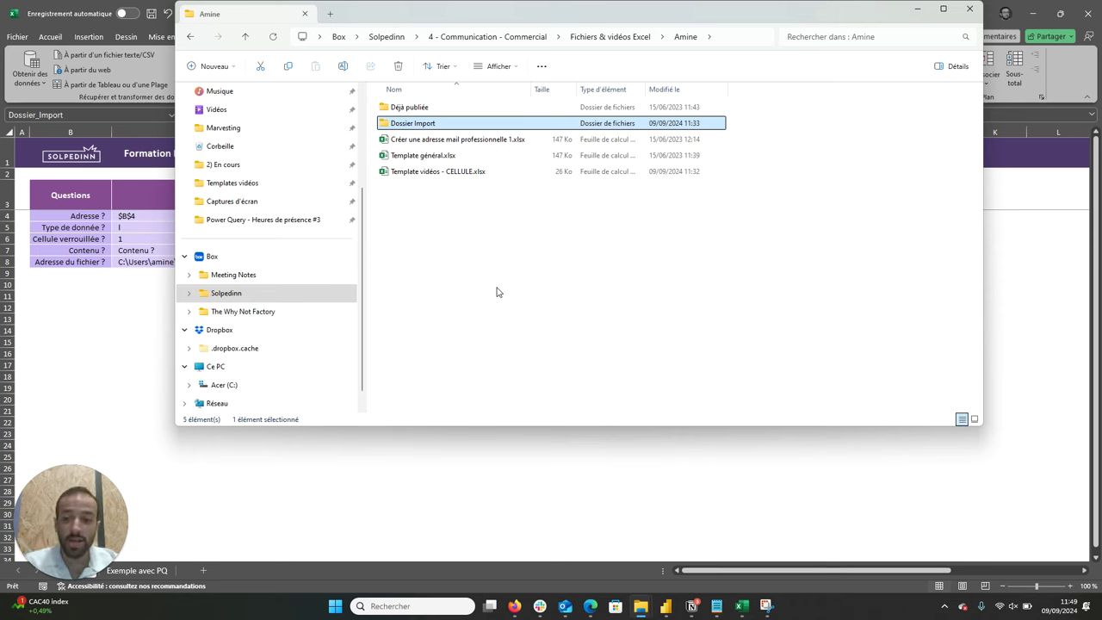
{"action": "key", "text": "alt+Tab"}
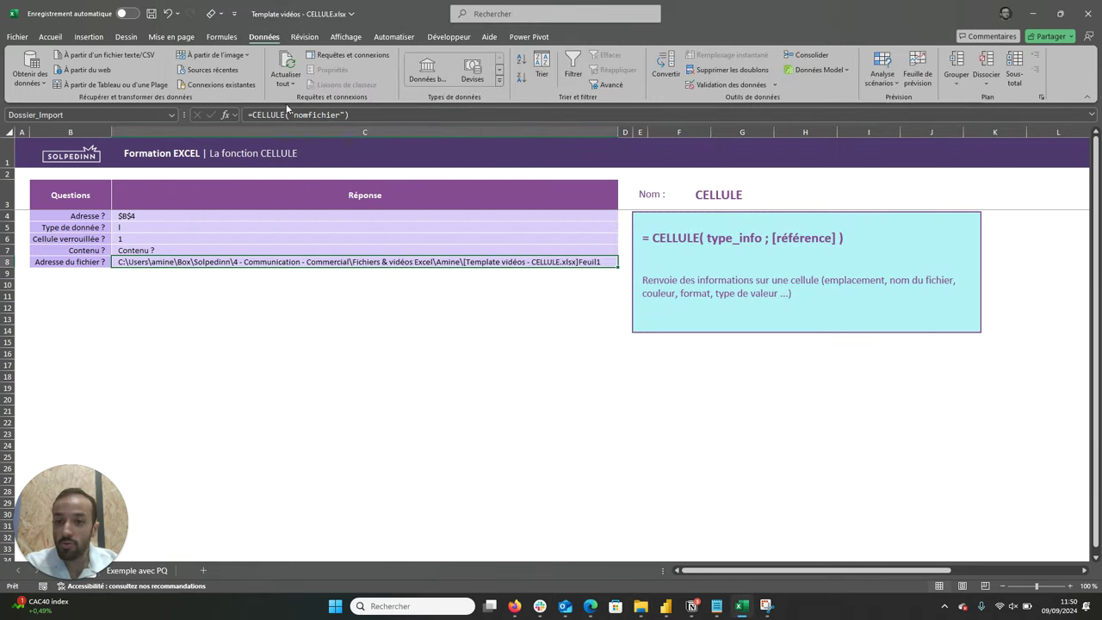
Name cell C8 Dossier_Import using the Name Box
{"action": "left_click", "coordinate": [88, 127]}
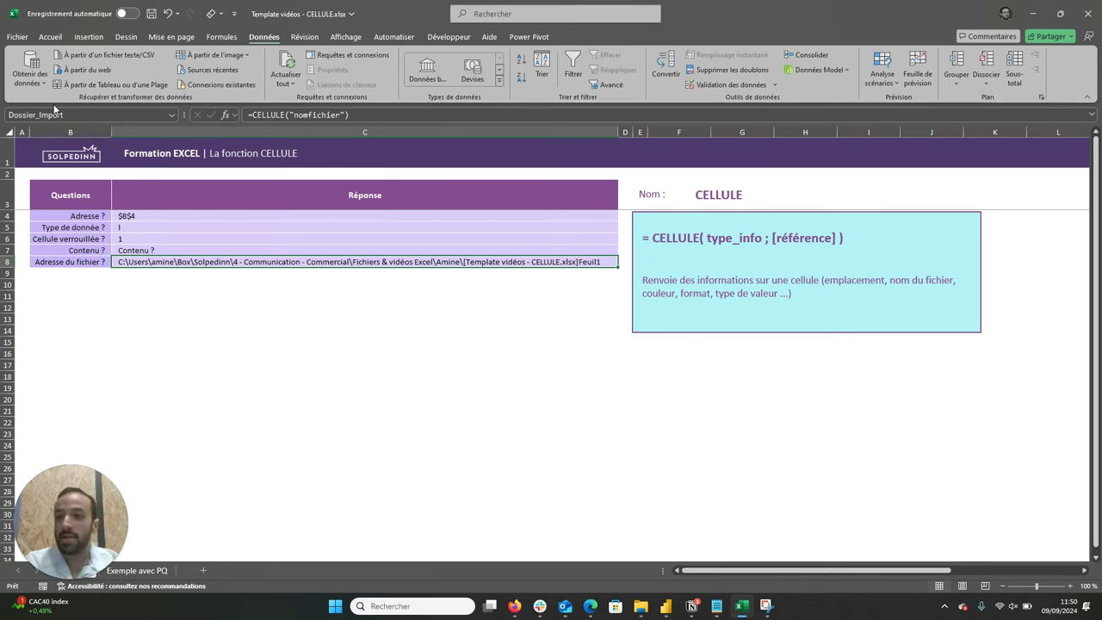
{"action": "left_click", "coordinate": [71, 115]}
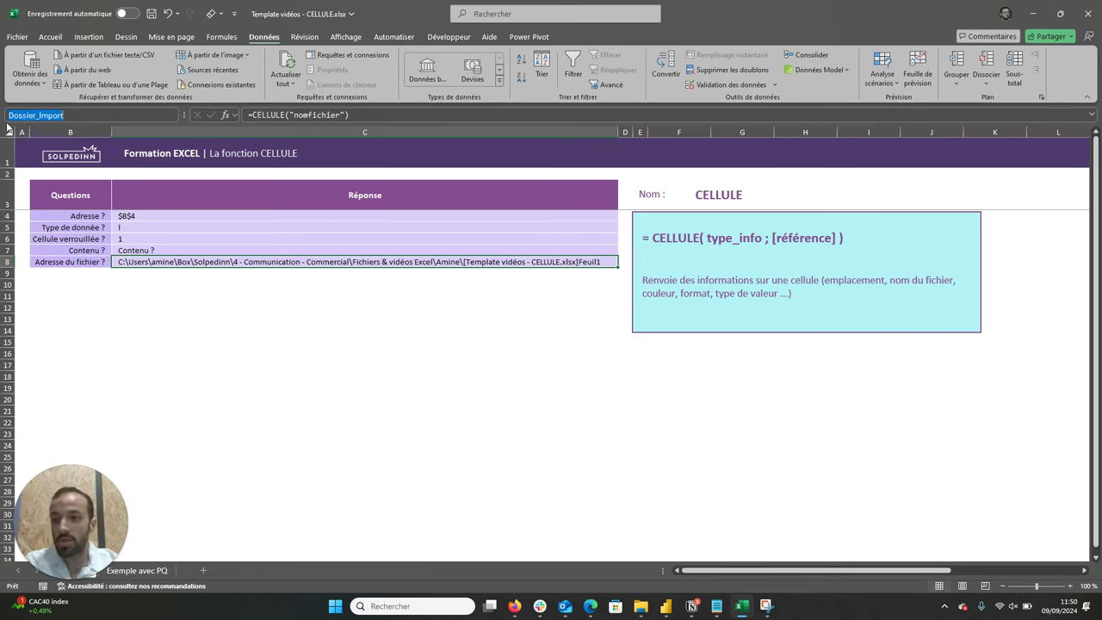
{"action": "type", "text": "Dossier_I"}
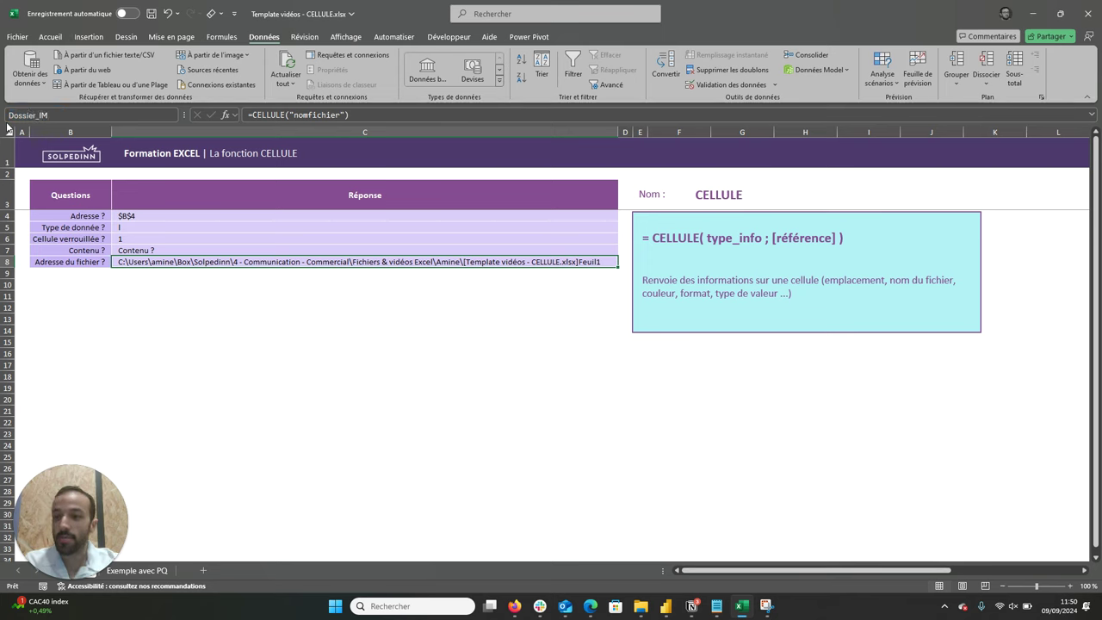
{"action": "type", "text": "mport"}
{"action": "key", "text": "Return"}
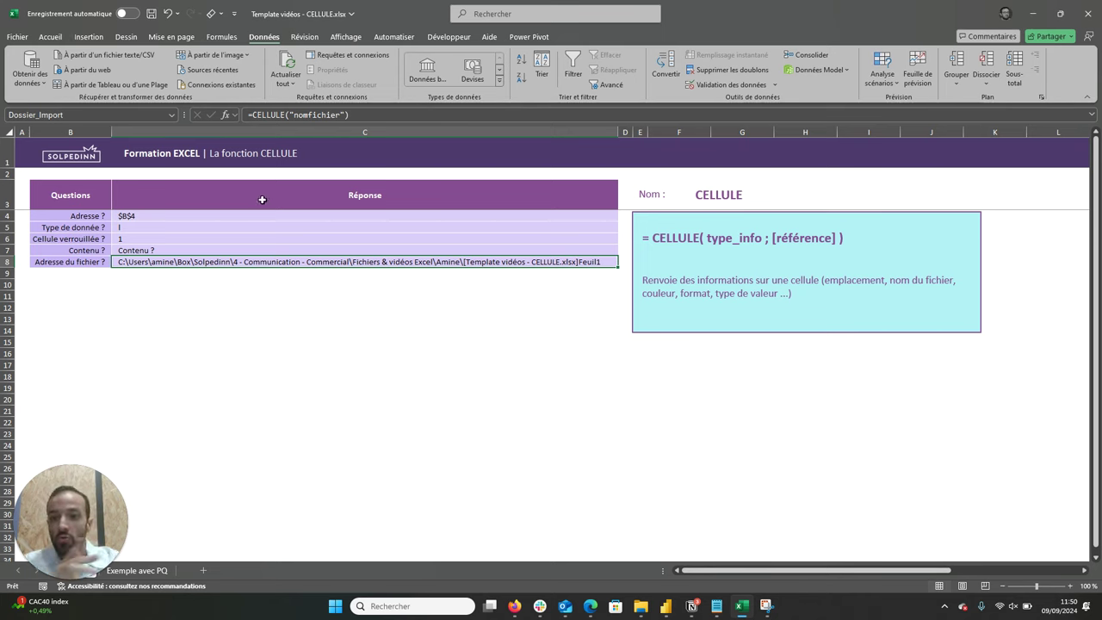
Discard an accidental change to the C8 formula
{"action": "left_click", "coordinate": [250, 114]}
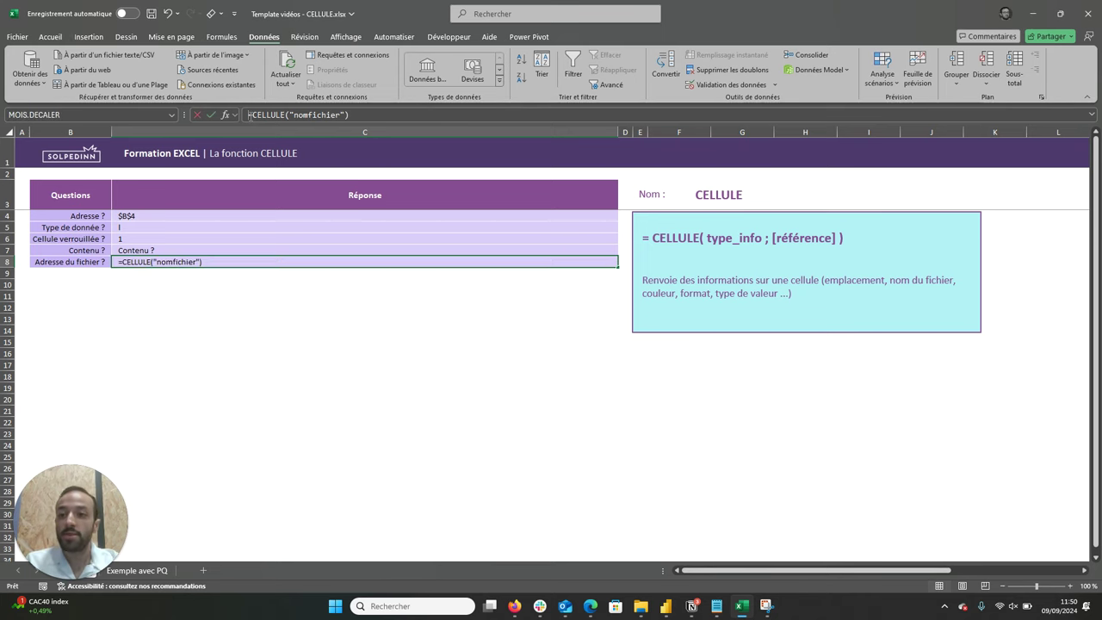
{"action": "left_click", "coordinate": [303, 419]}
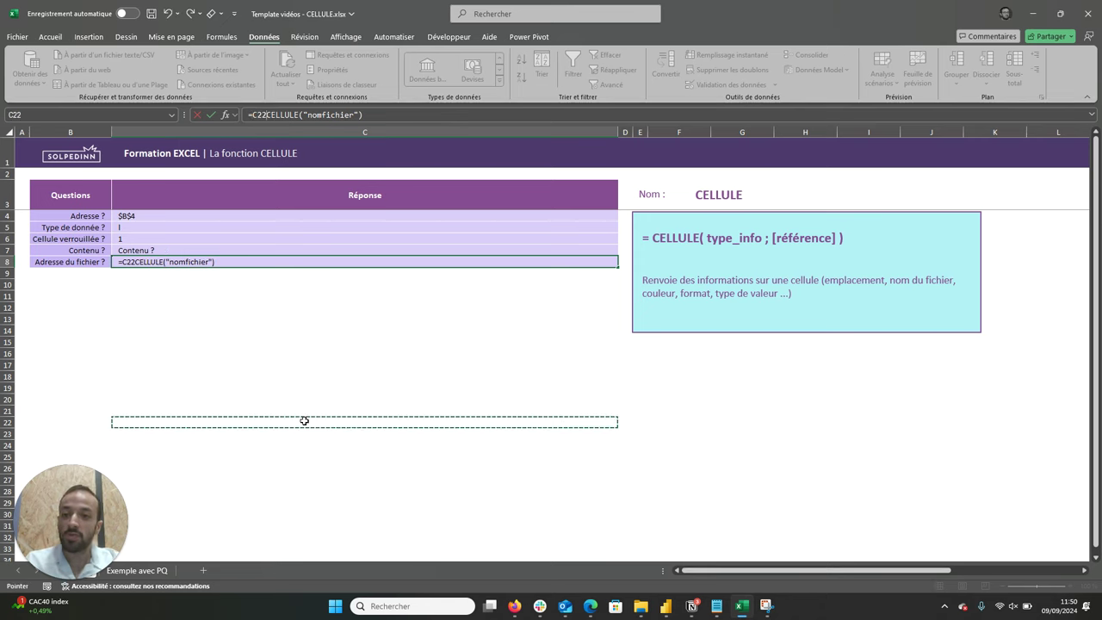
{"action": "key", "text": "Escape"}
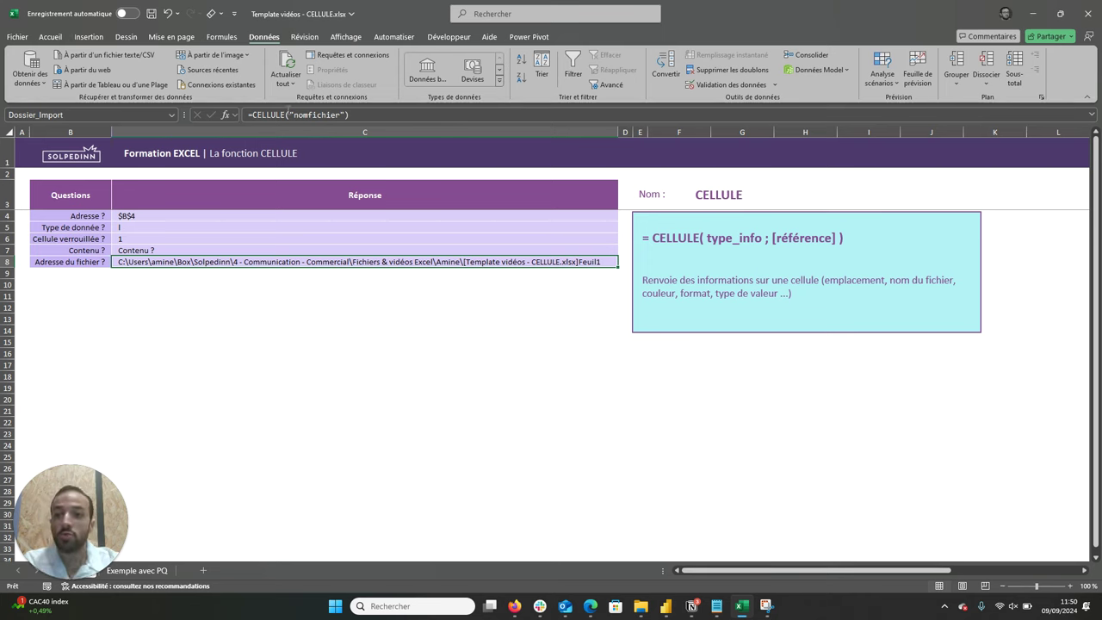
Rewrite C8 as =GAUCHE(CELLULE("nomfichier");CHERCHE("[";CELLULE("nomfichier"))) to keep only the folder path
{"action": "left_click", "coordinate": [347, 116]}
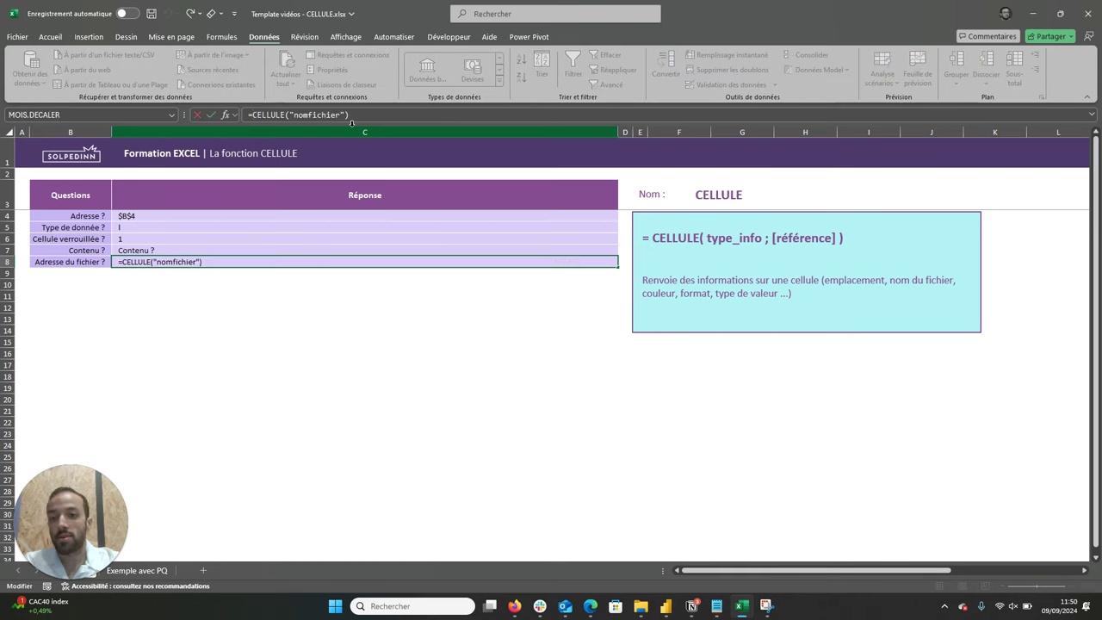
{"action": "type", "text": "gauche("}
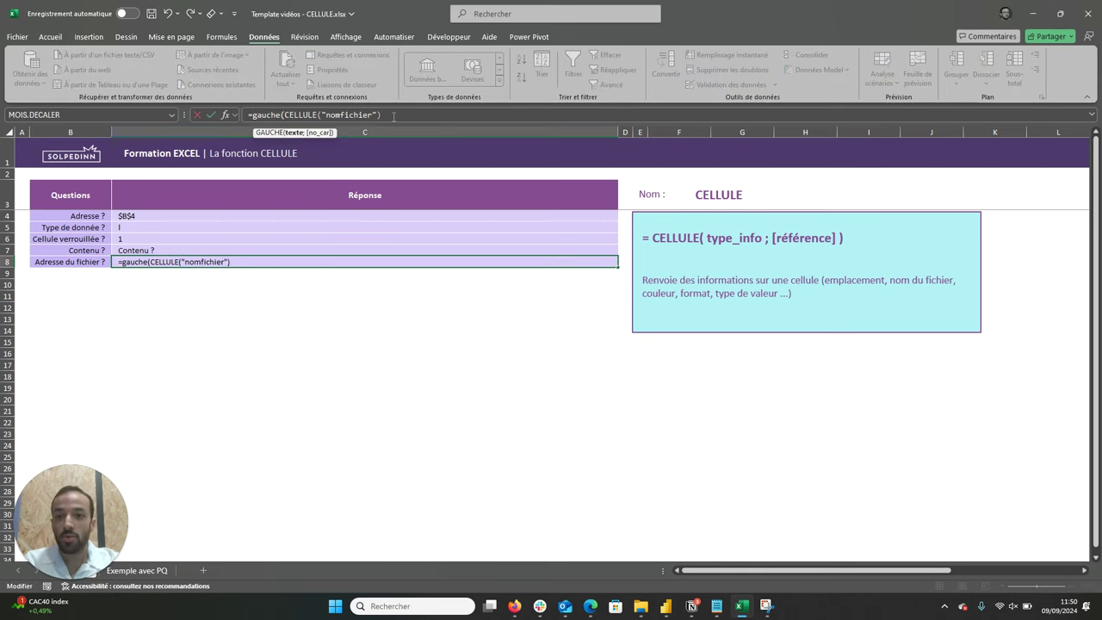
{"action": "type", "text": ";c"}
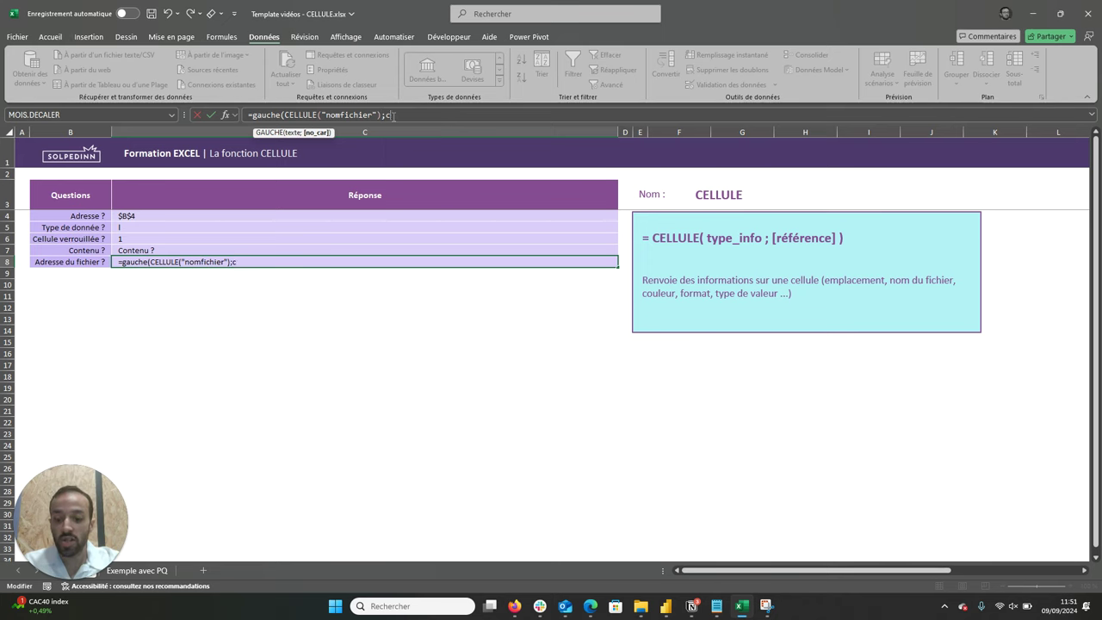
{"action": "type", "text": "herche("}
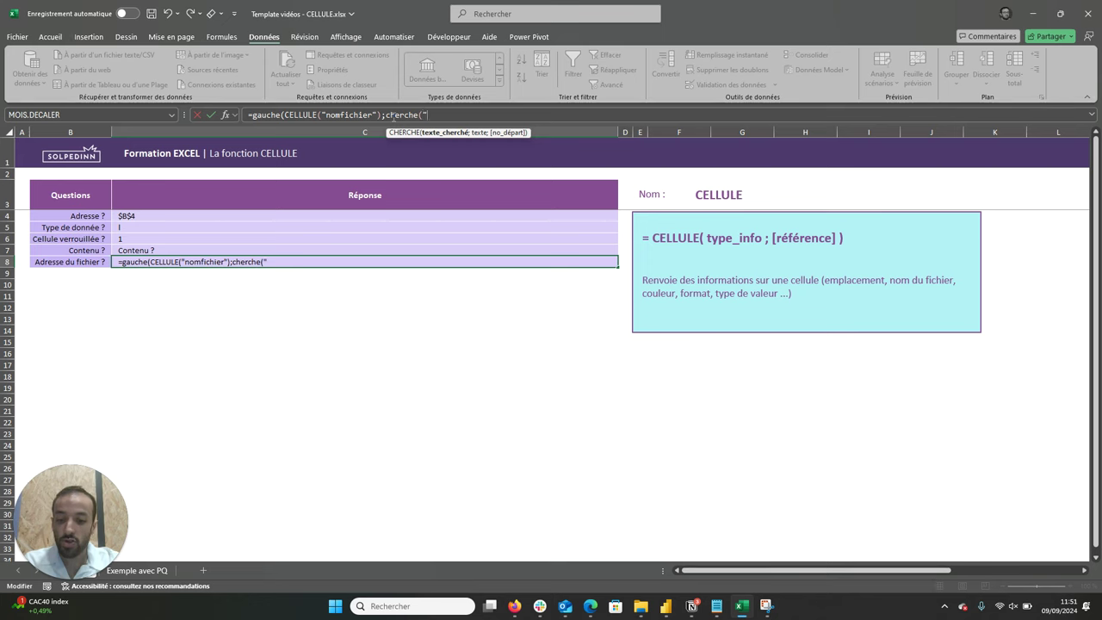
{"action": "type", "text": ";CEL"}
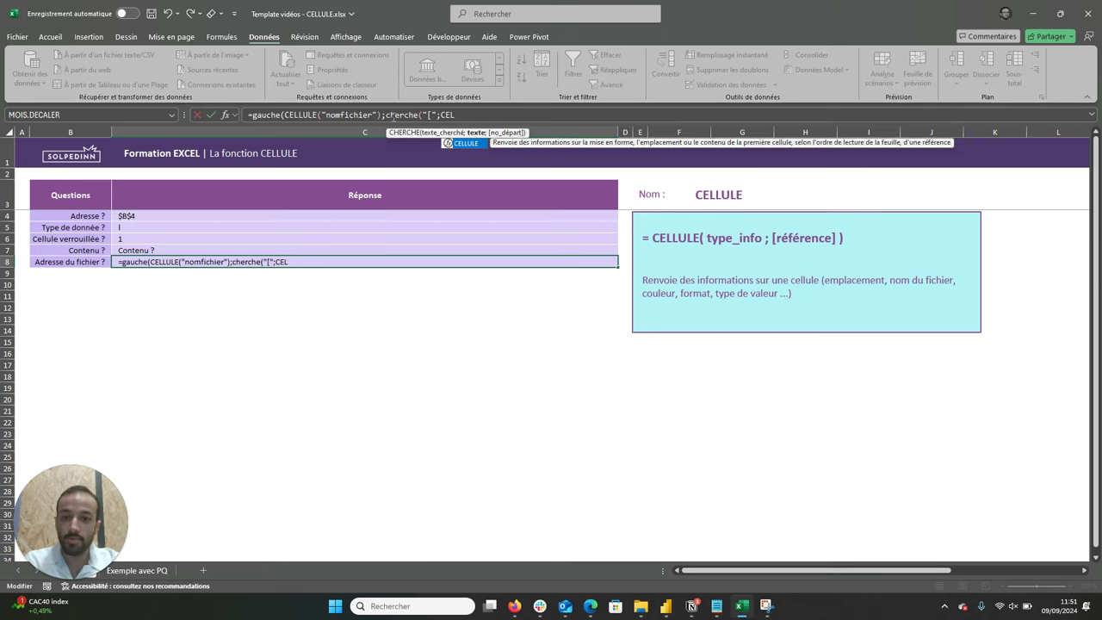
{"action": "type", "text": "L"}
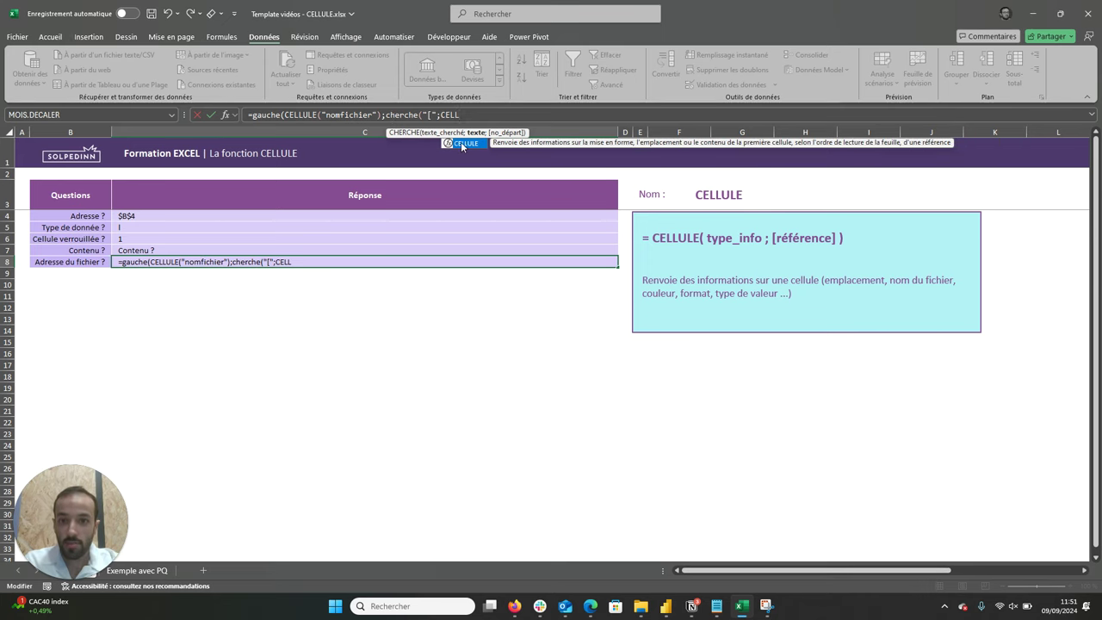
{"action": "double_click", "coordinate": [462, 145]}
{"action": "type", "text": "\""}
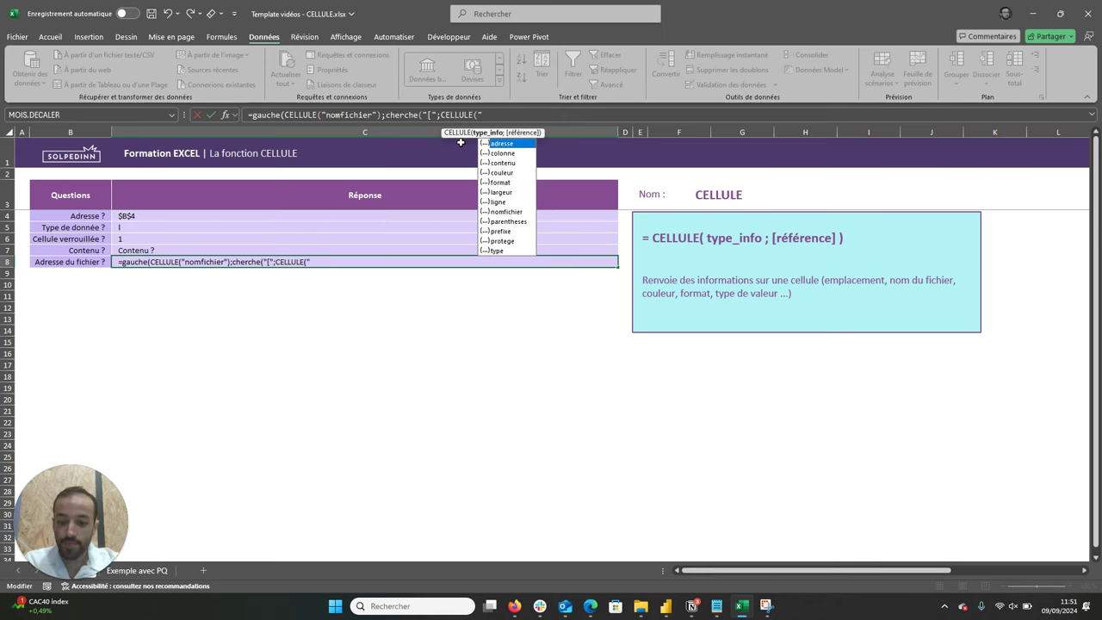
{"action": "type", "text": "nomfichier\""}
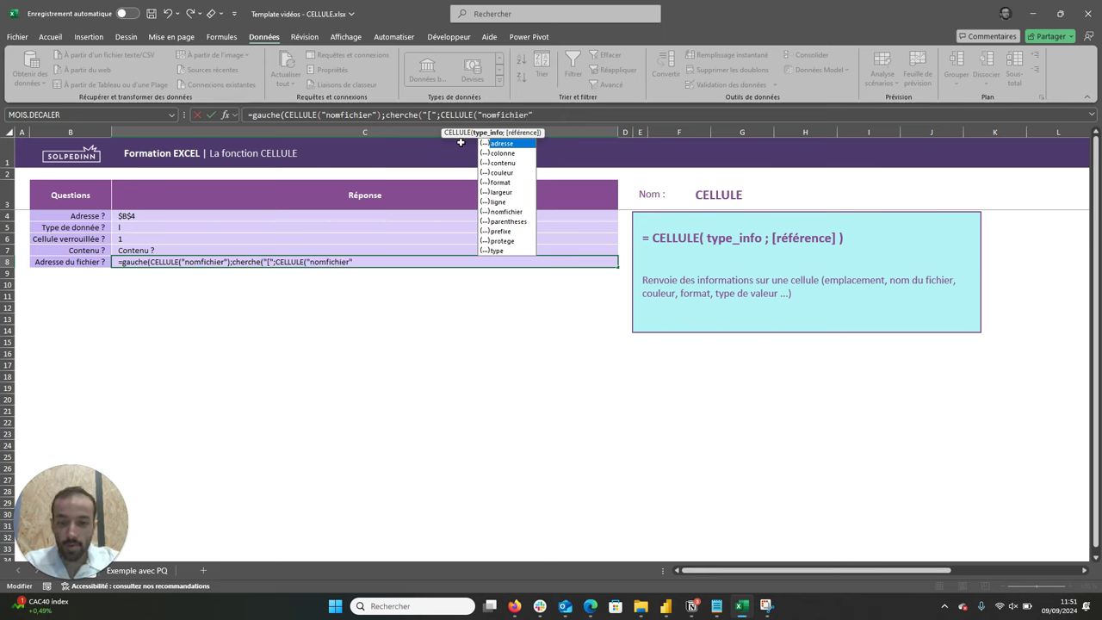
{"action": "type", "text": "))"}
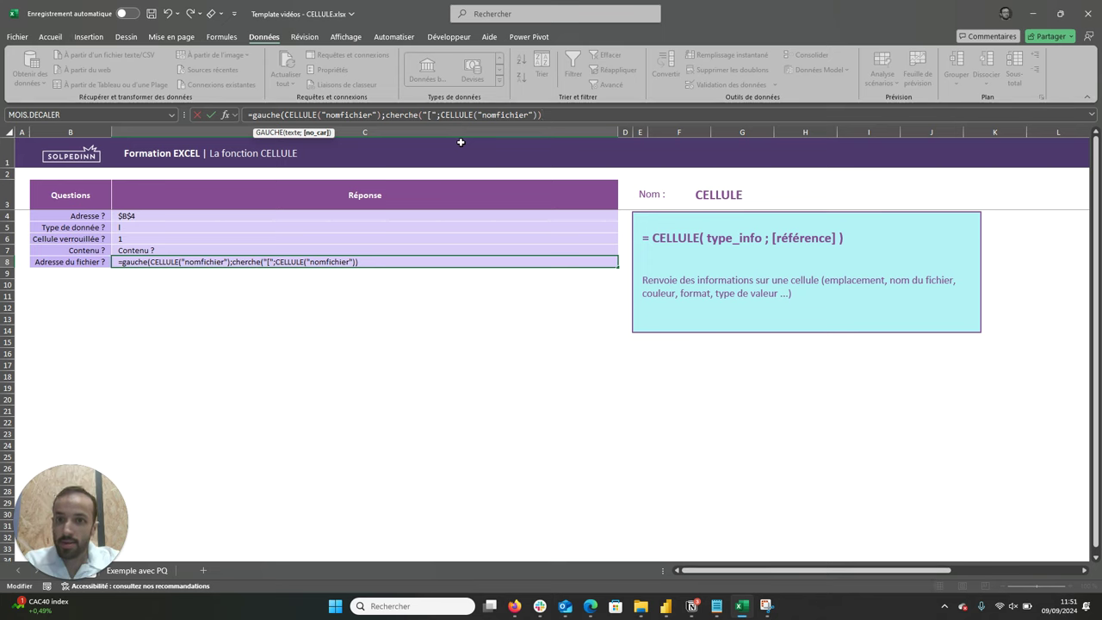
{"action": "type", "text": ")"}
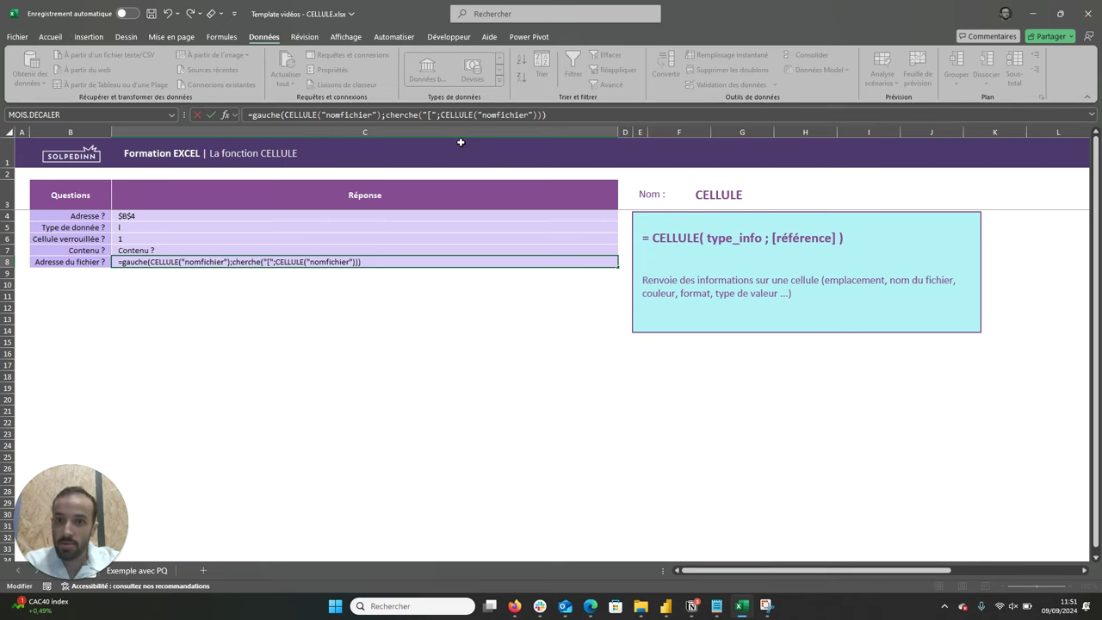
{"action": "key", "text": "Return"}
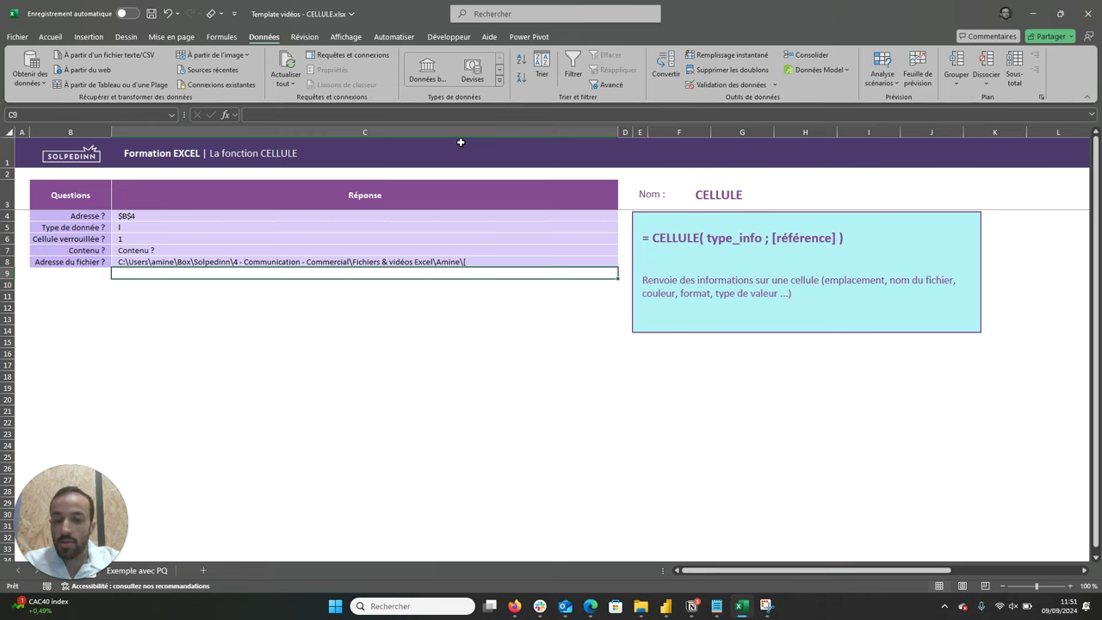
{"action": "key", "text": "Up"}
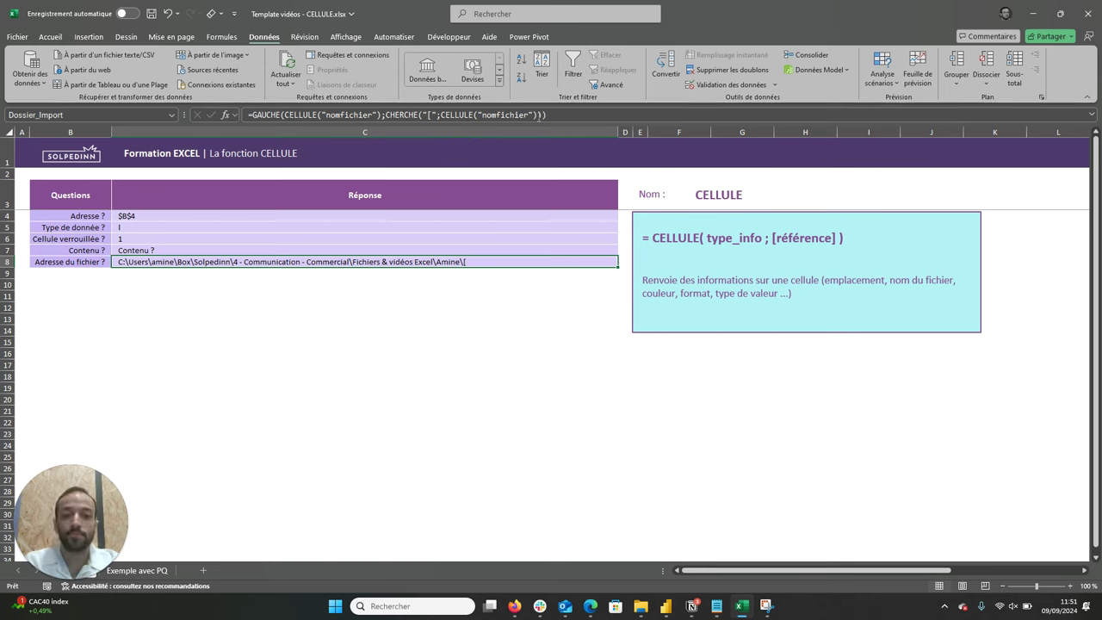
Subtract 1 from the CHERCHE position so C8's folder path ends in a backslash
{"action": "left_click", "coordinate": [540, 115]}
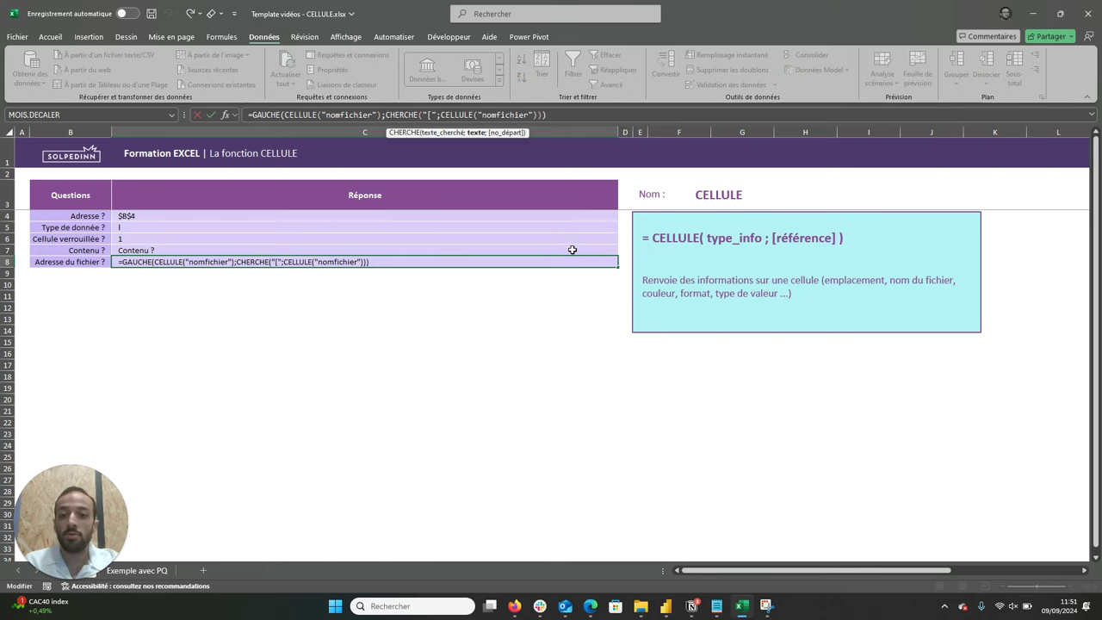
{"action": "type", "text": "-1"}
{"action": "key", "text": "Return"}
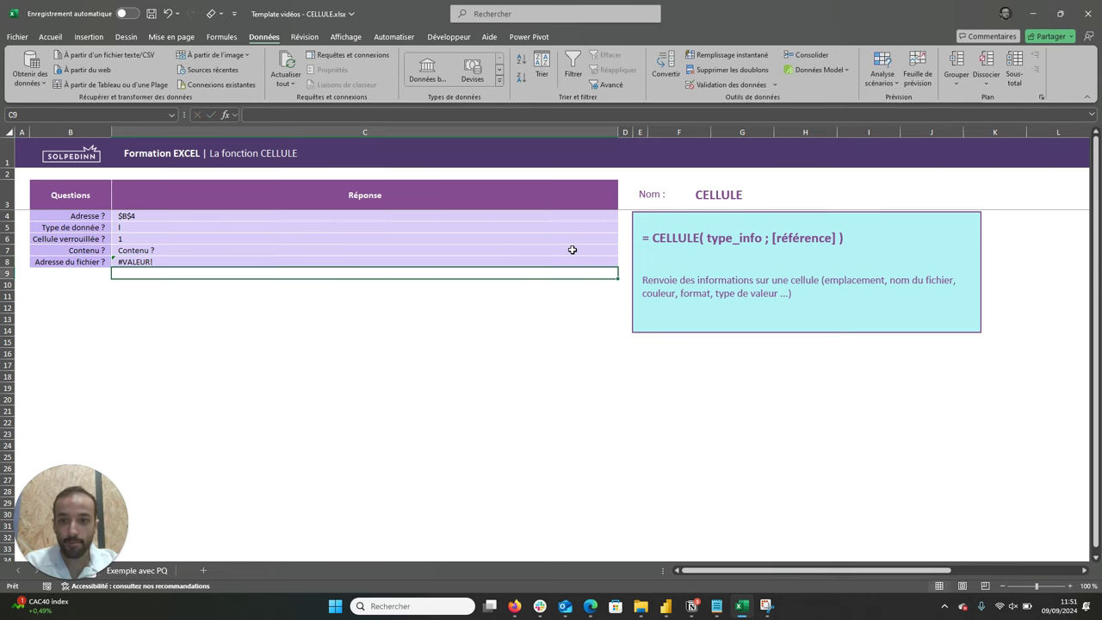
{"action": "key", "text": "Up"}
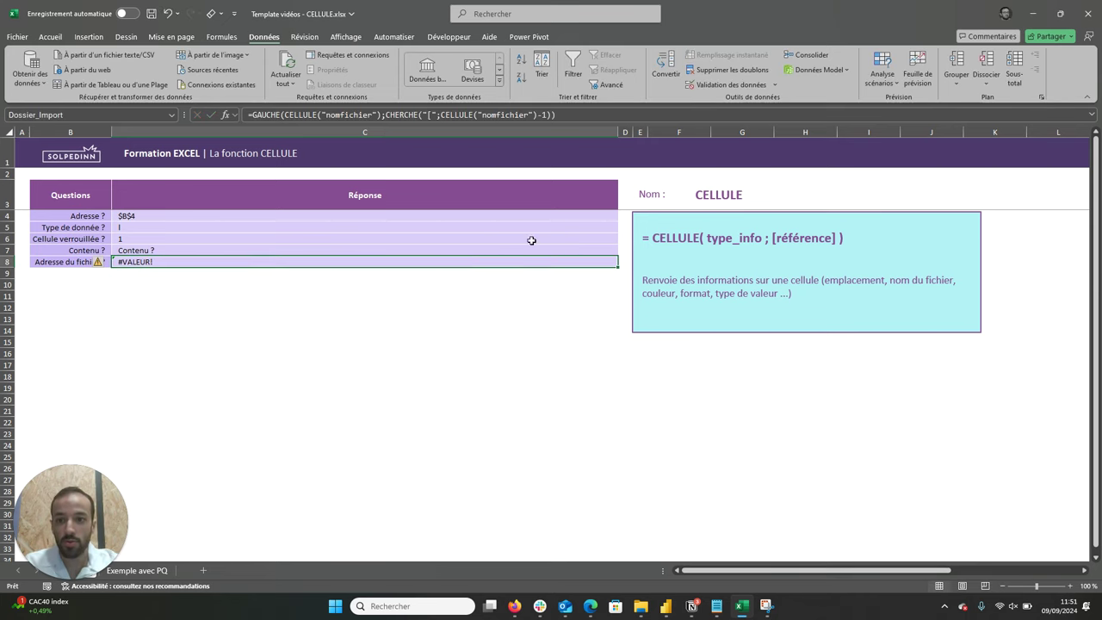
{"action": "left_click", "coordinate": [543, 115]}
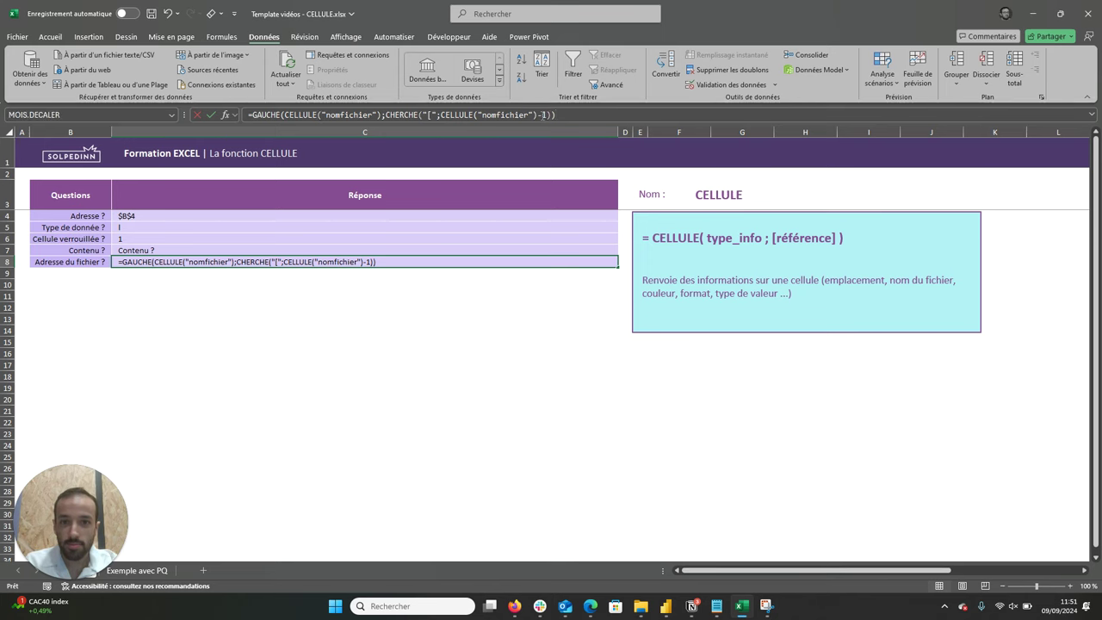
{"action": "left_click_drag", "start_coordinate": [550, 115], "coordinate": [538, 114]}
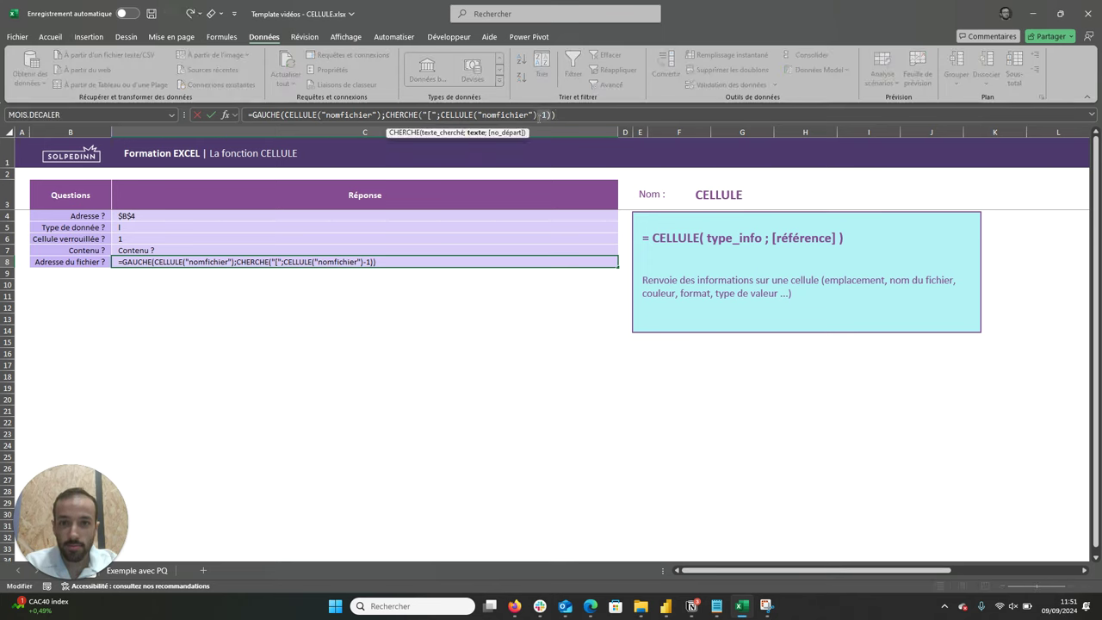
{"action": "key", "text": "BackSpace"}
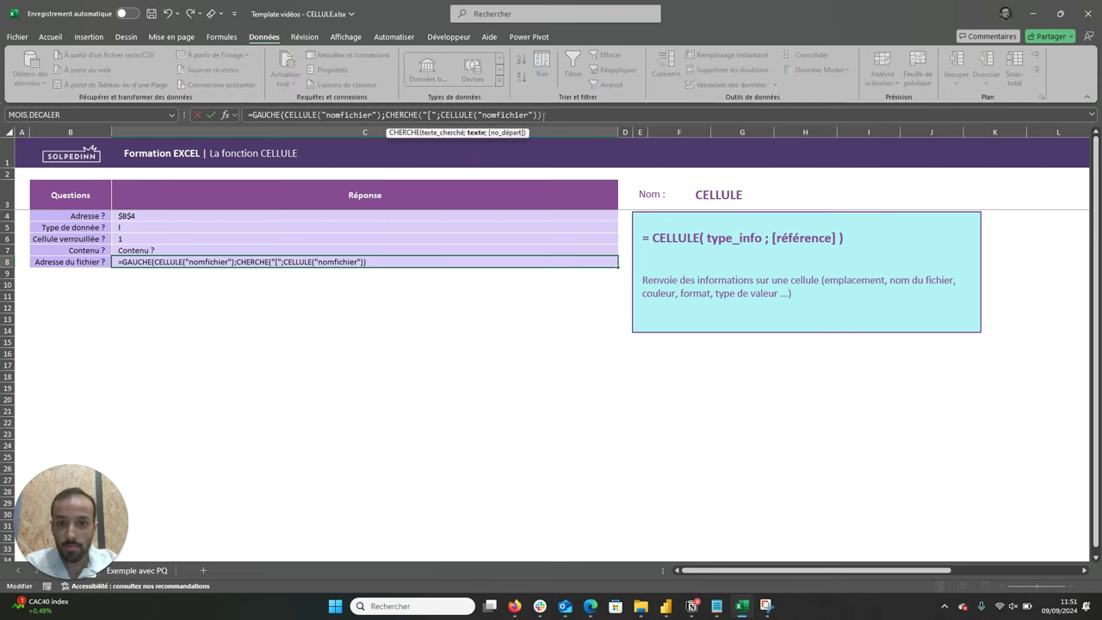
{"action": "key", "text": "Right"}
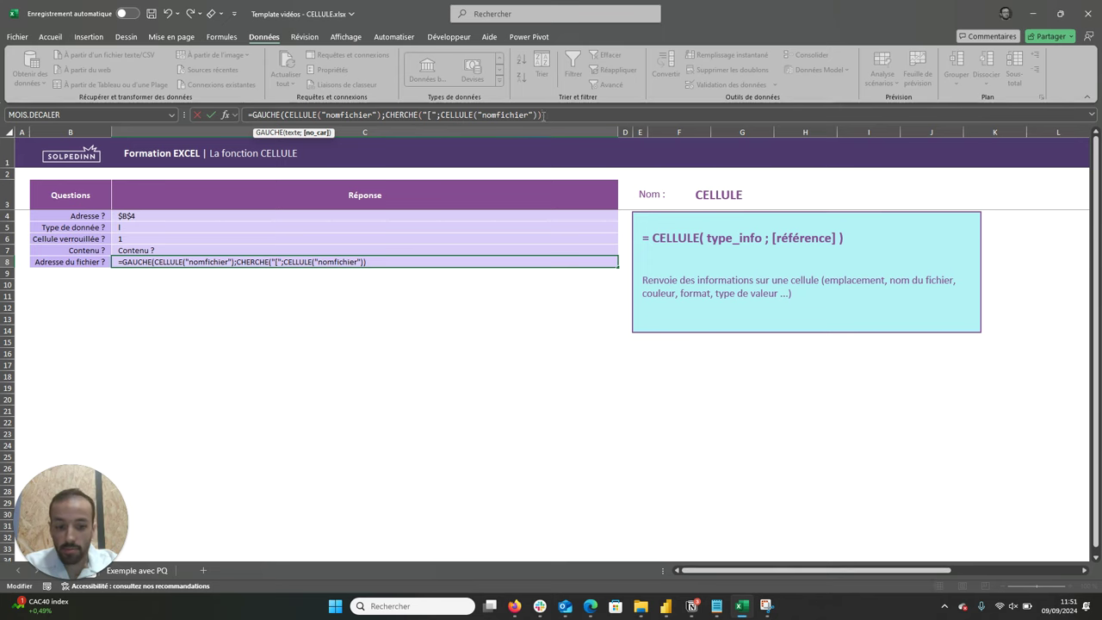
{"action": "key", "text": "Return"}
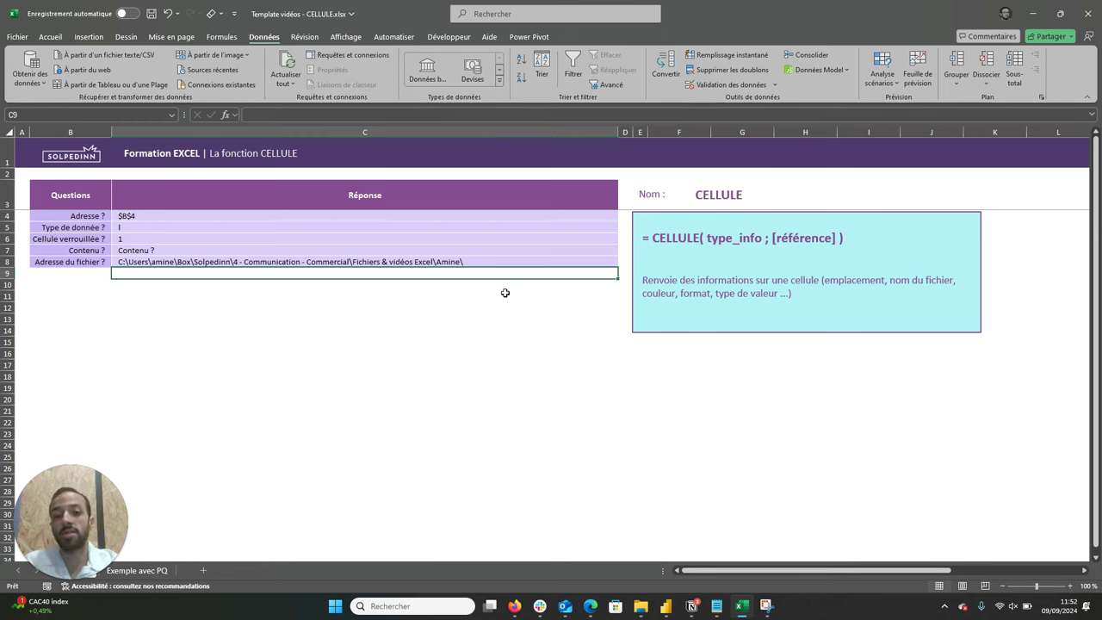
Append &"Dossier Import" to C8's formula so the path ends in that subfolder
{"action": "left_click", "coordinate": [503, 260]}
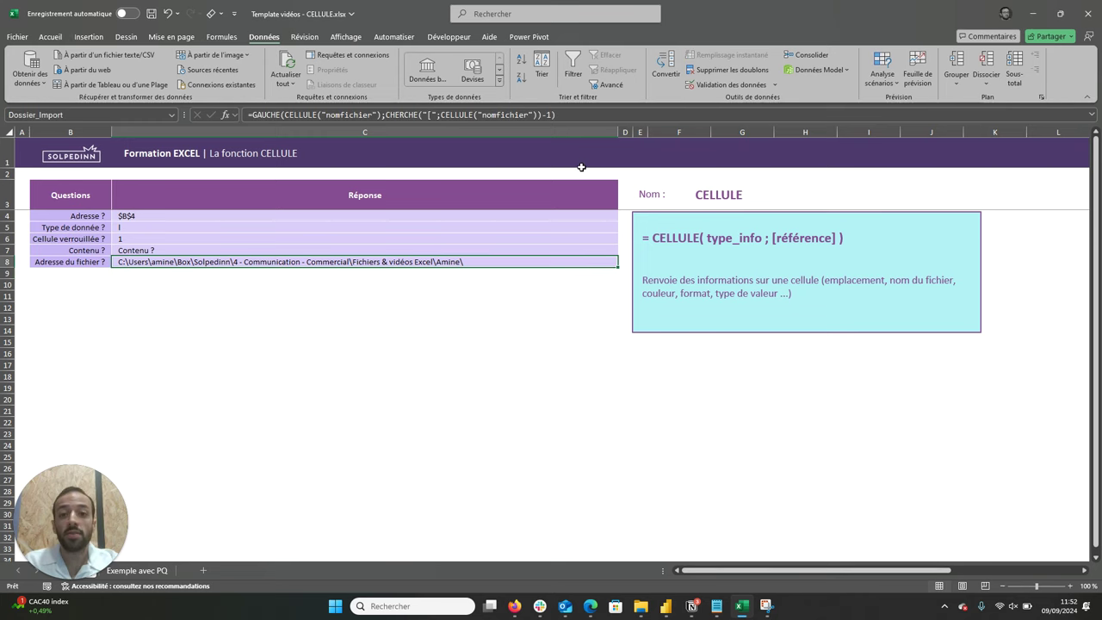
{"action": "left_click", "coordinate": [578, 116]}
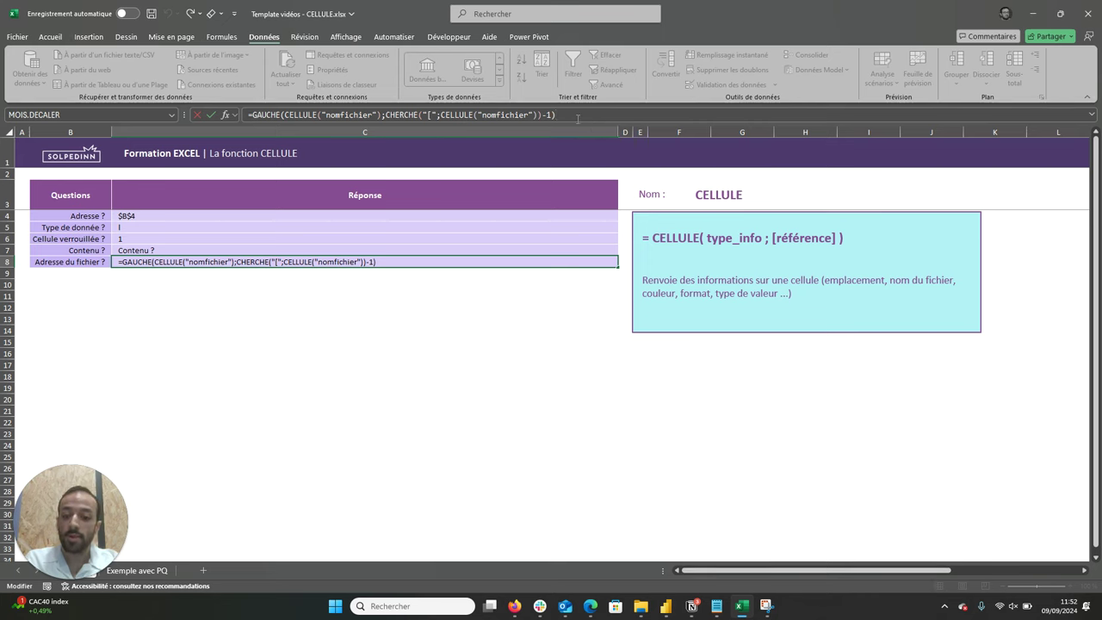
{"action": "type", "text": "&\"Dossier"}
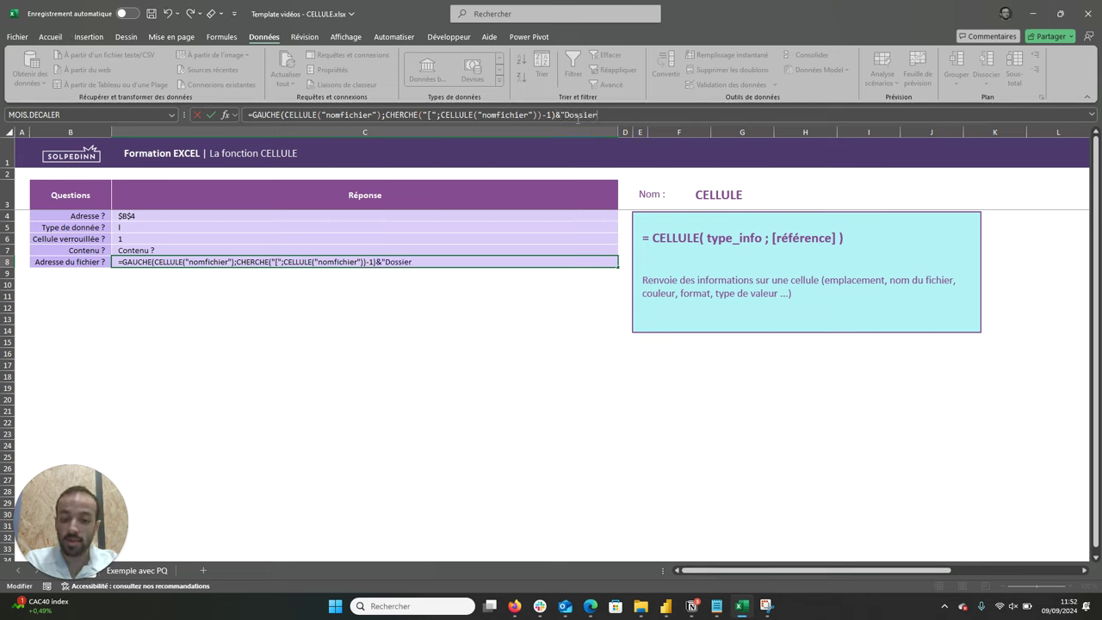
{"action": "type", "text": " Import\""}
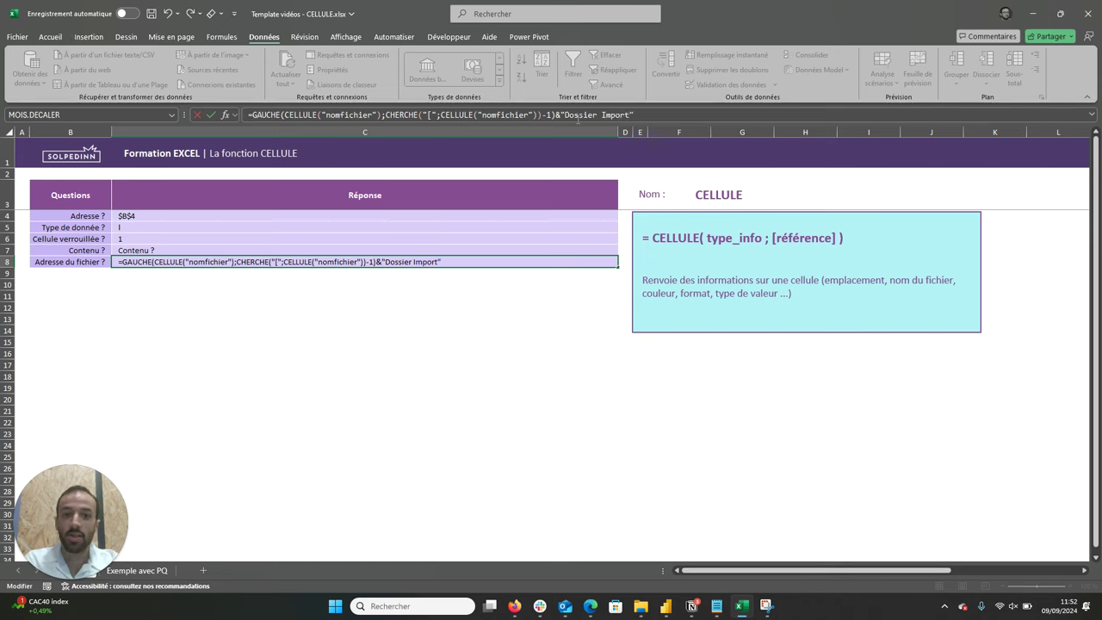
{"action": "key", "text": "Return"}
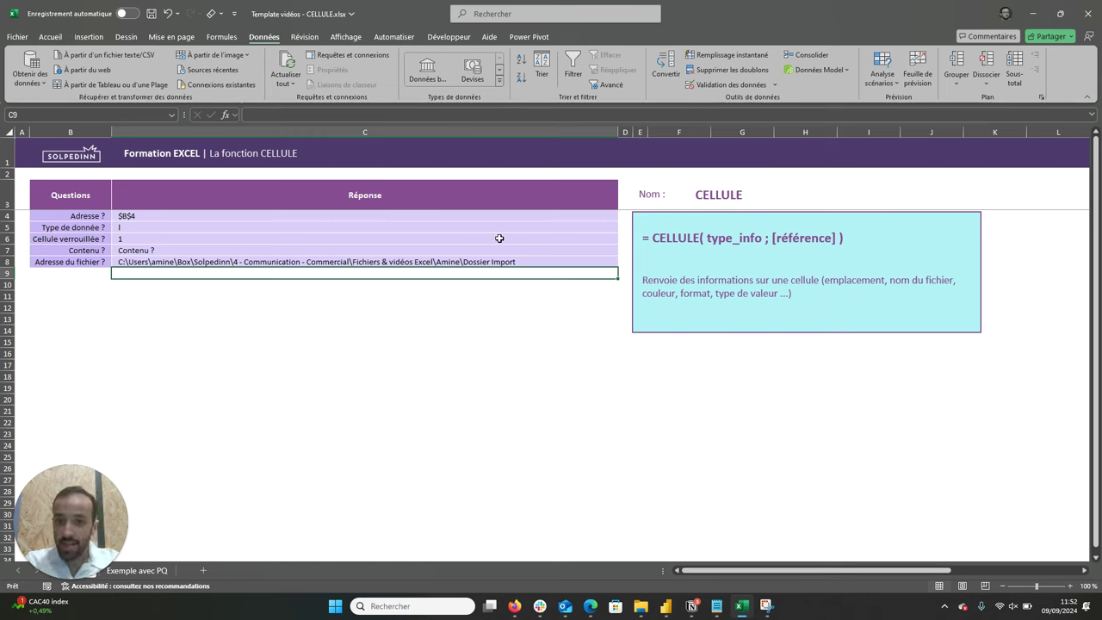
{"action": "left_click", "coordinate": [448, 261]}
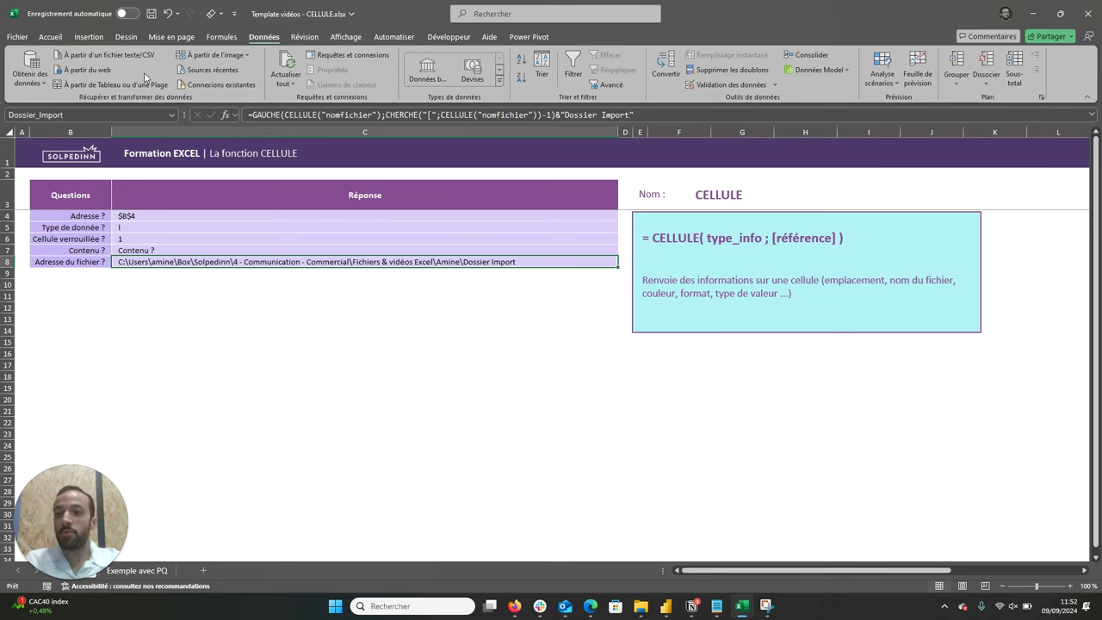
{"action": "left_click", "coordinate": [39, 86]}
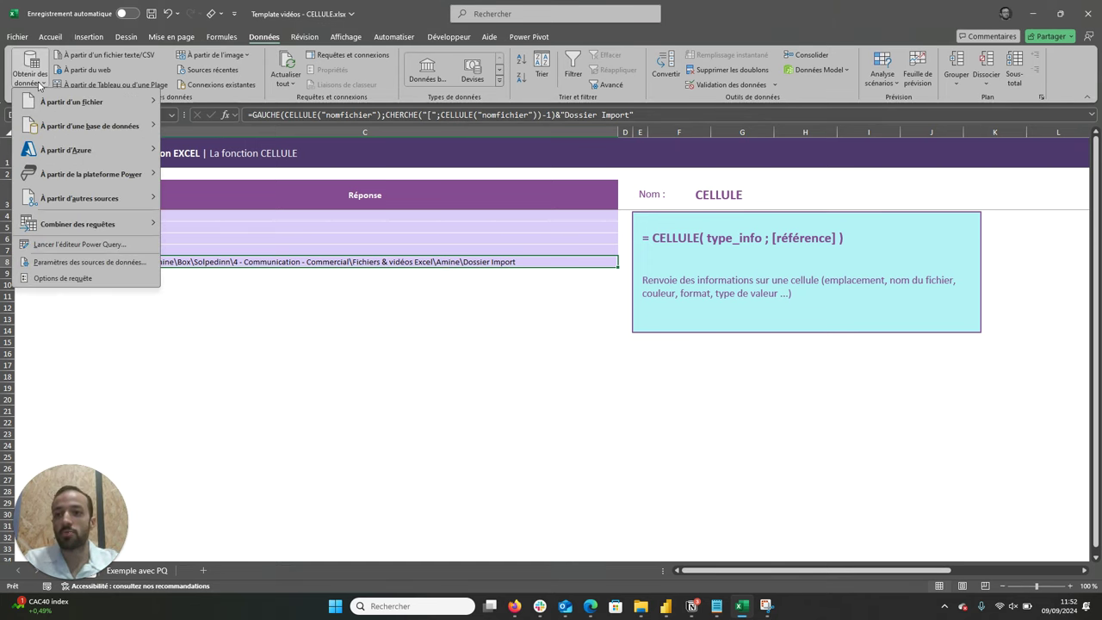
{"action": "mouse_move", "coordinate": [79, 198]}
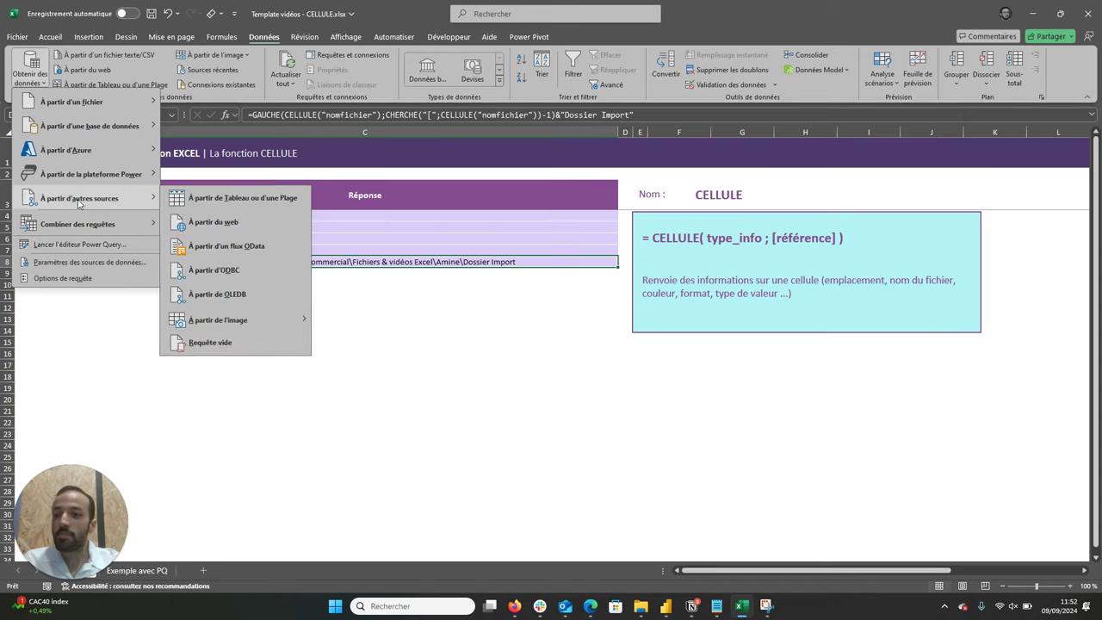
Create a blank Power Query query, Requête1, from other sources
{"action": "left_click", "coordinate": [232, 349]}
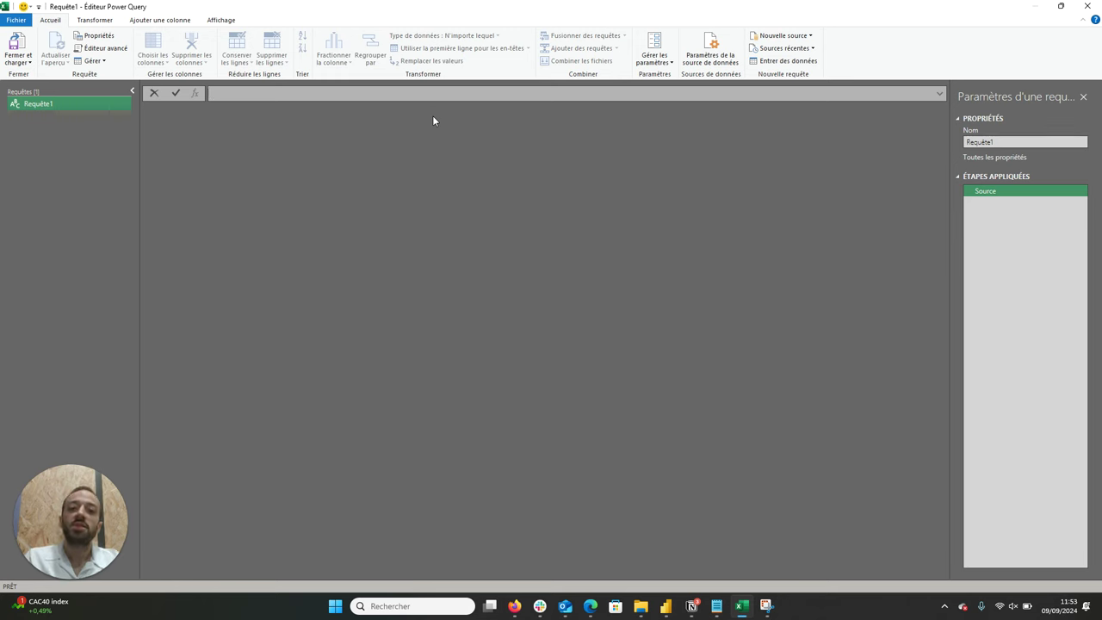
Begin the Source formula: =Folder.Files(Excel.CurrentWorkbook(){[Name="Dossier_Import" using the autocomplete suggestions
{"action": "type", "text": "="}
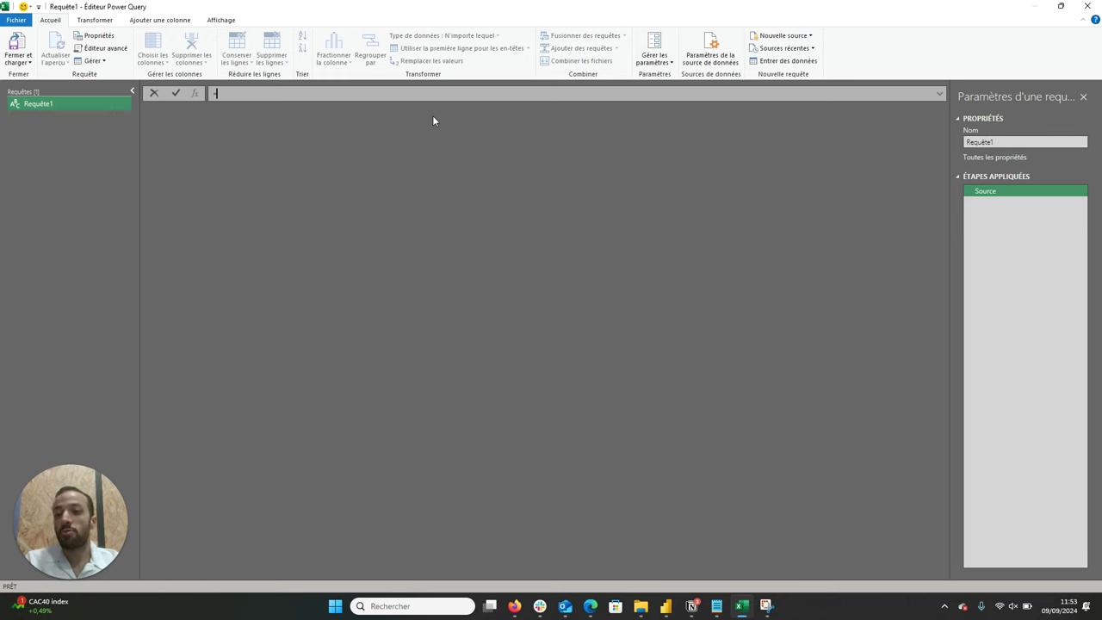
{"action": "type", "text": "Fo"}
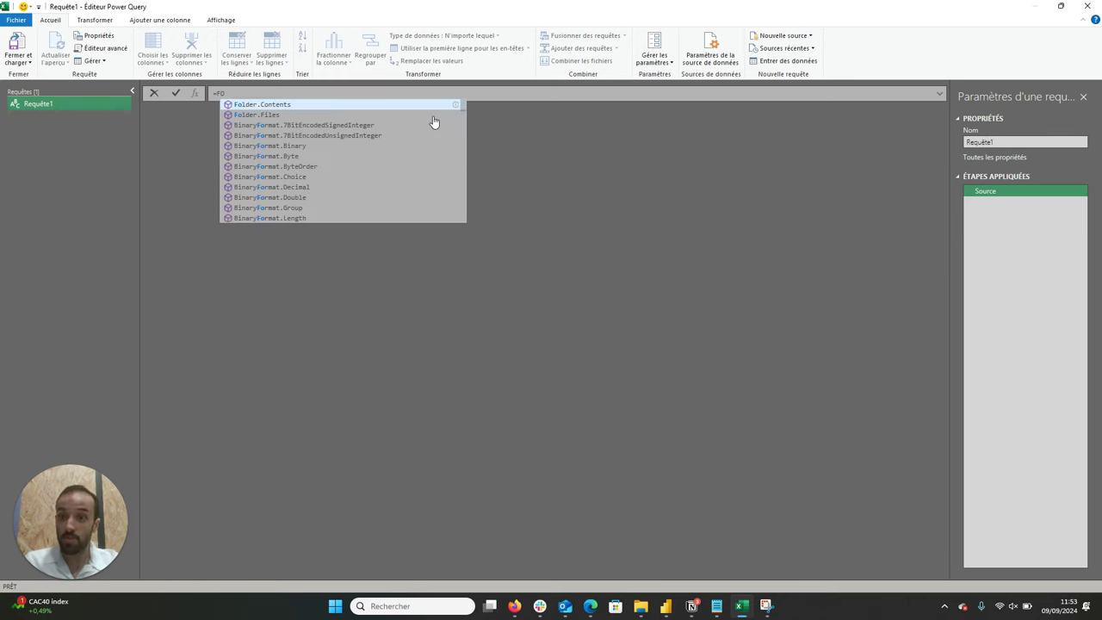
{"action": "type", "text": "lder.F"}
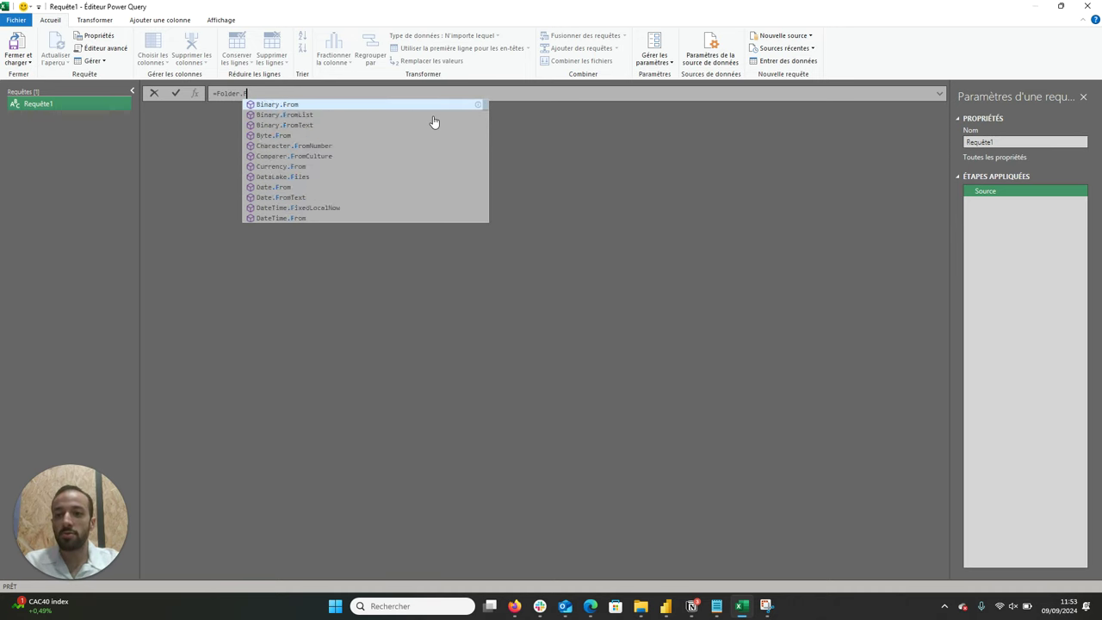
{"action": "type", "text": "iles"}
{"action": "key", "text": "Tab"}
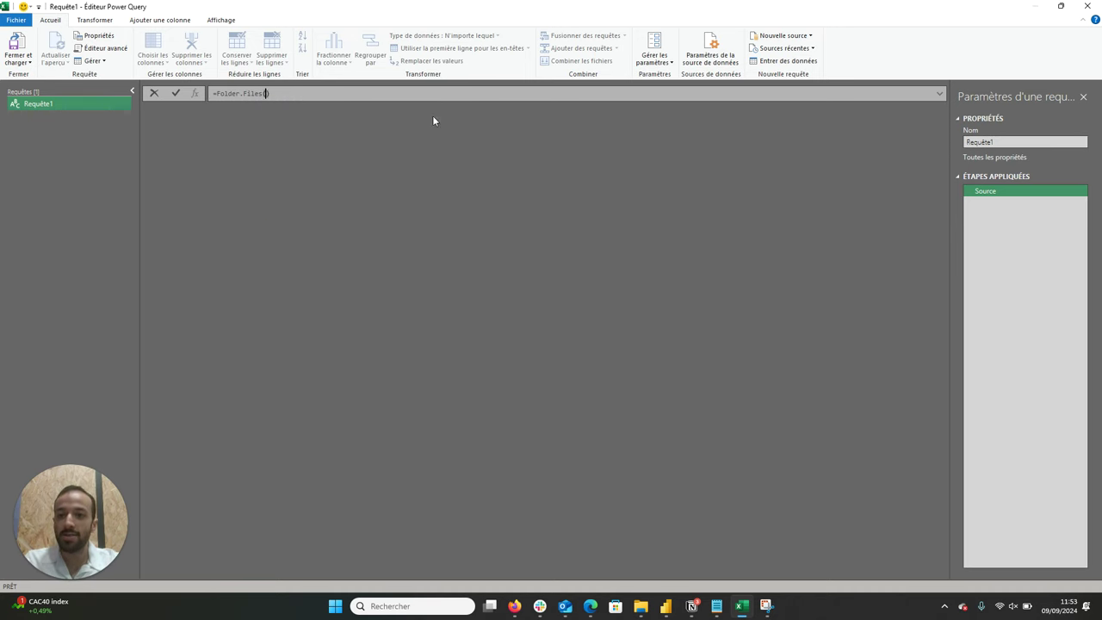
{"action": "type", "text": "(Excel"}
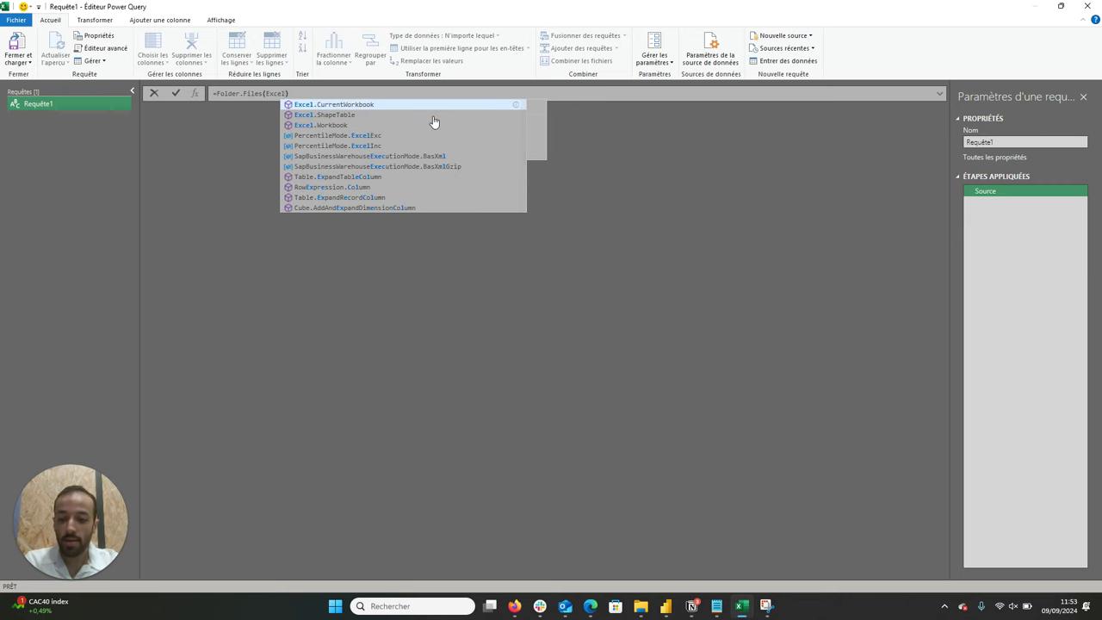
{"action": "type", "text": ".C"}
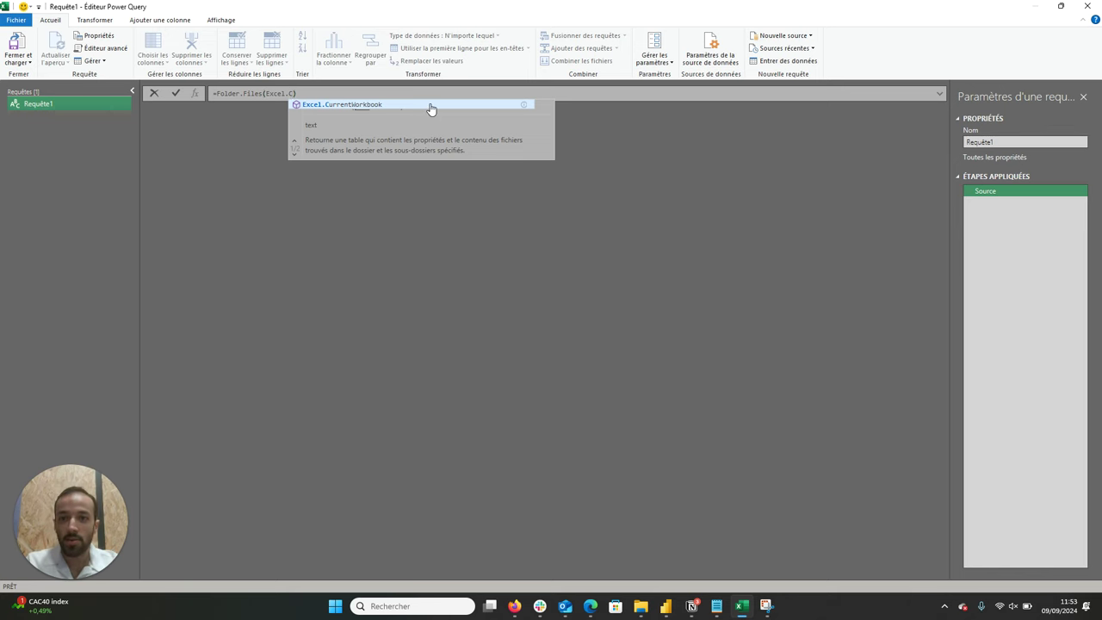
{"action": "left_click", "coordinate": [430, 105]}
{"action": "type", "text": "()"}
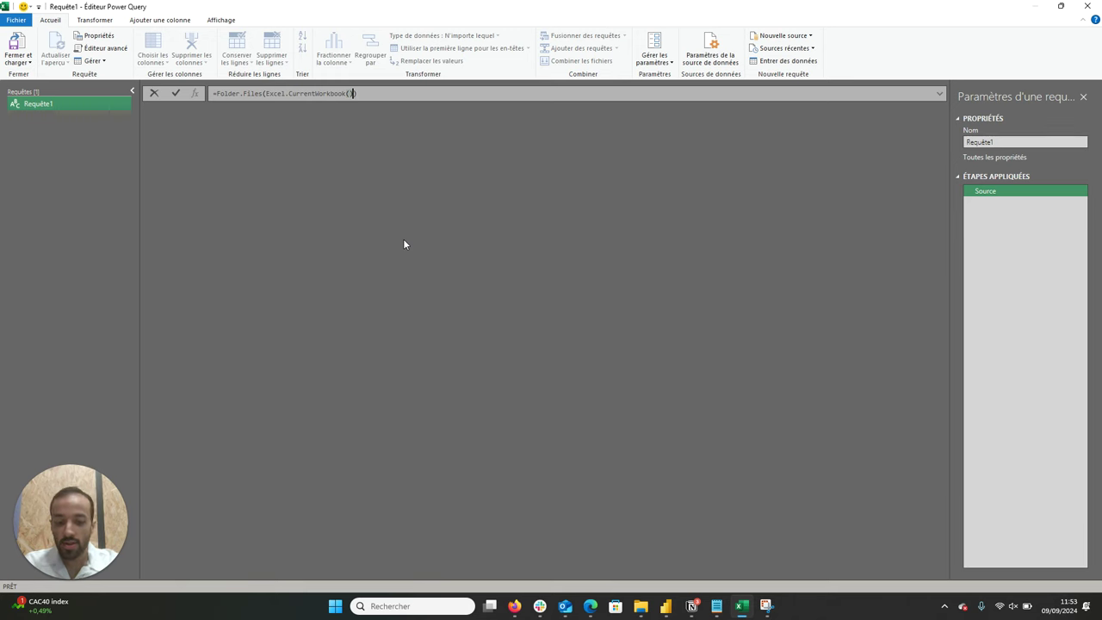
{"action": "type", "text": "["}
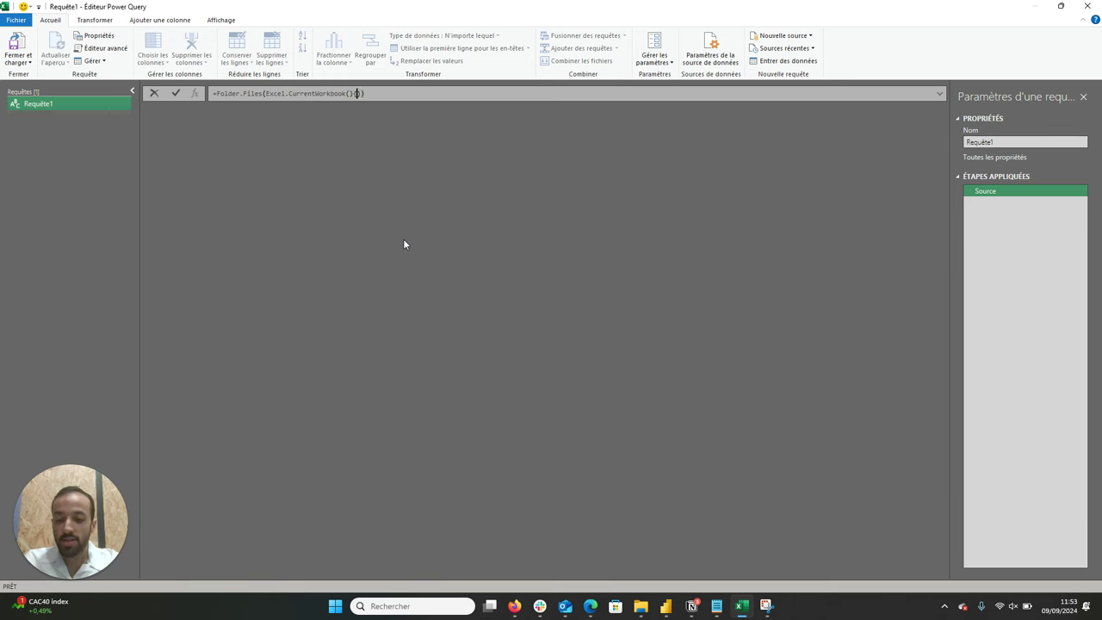
{"action": "type", "text": "["}
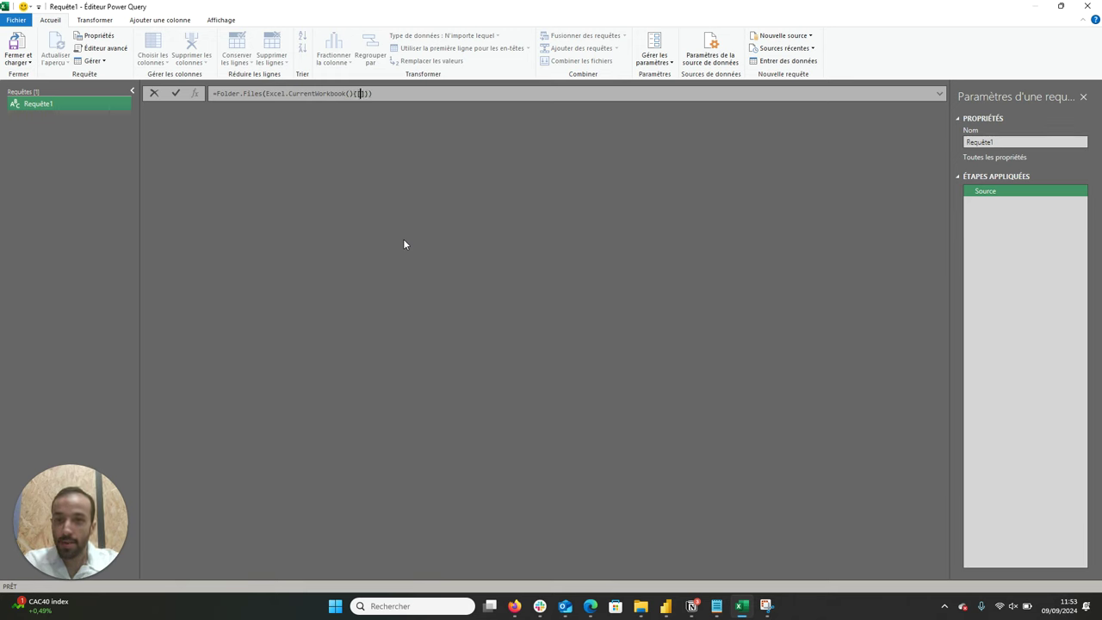
{"action": "type", "text": "N"}
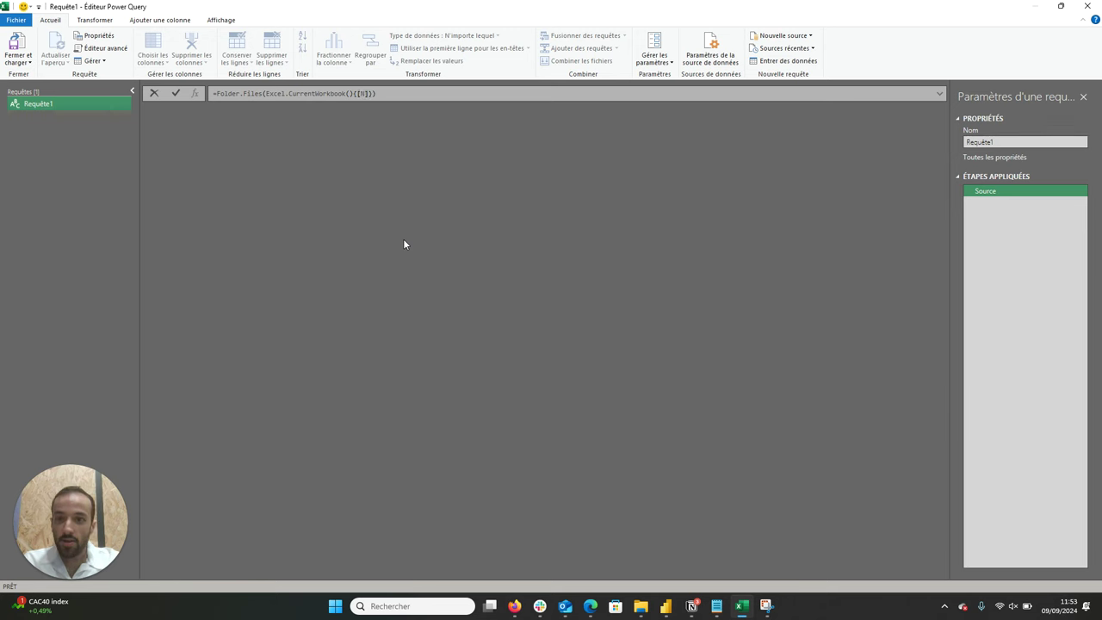
{"action": "type", "text": "ame=\"Dossier"}
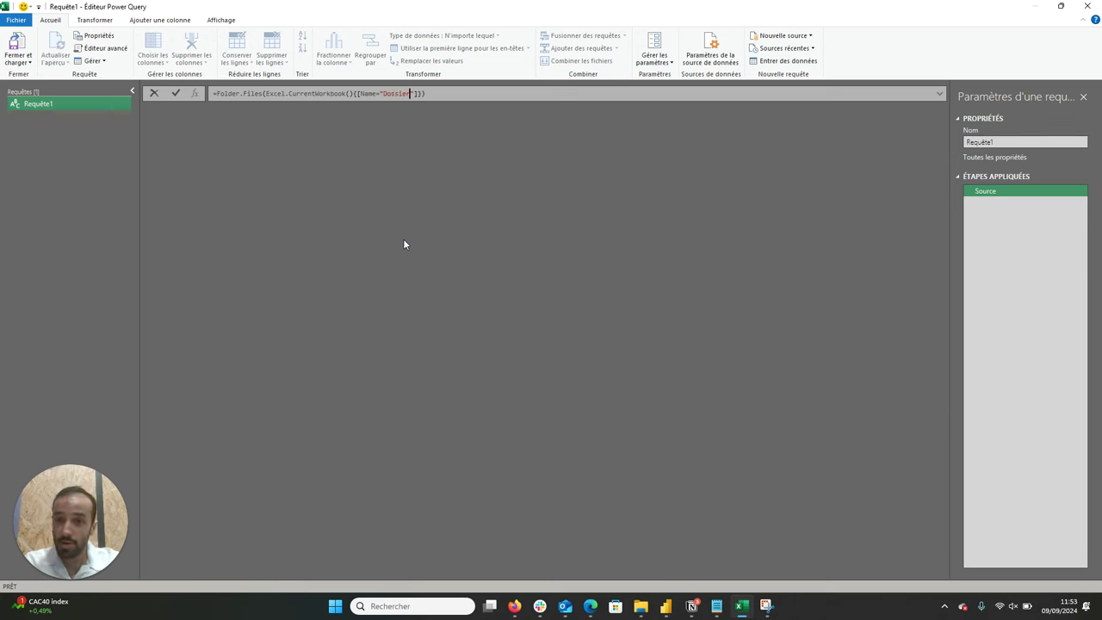
{"action": "type", "text": "_"}
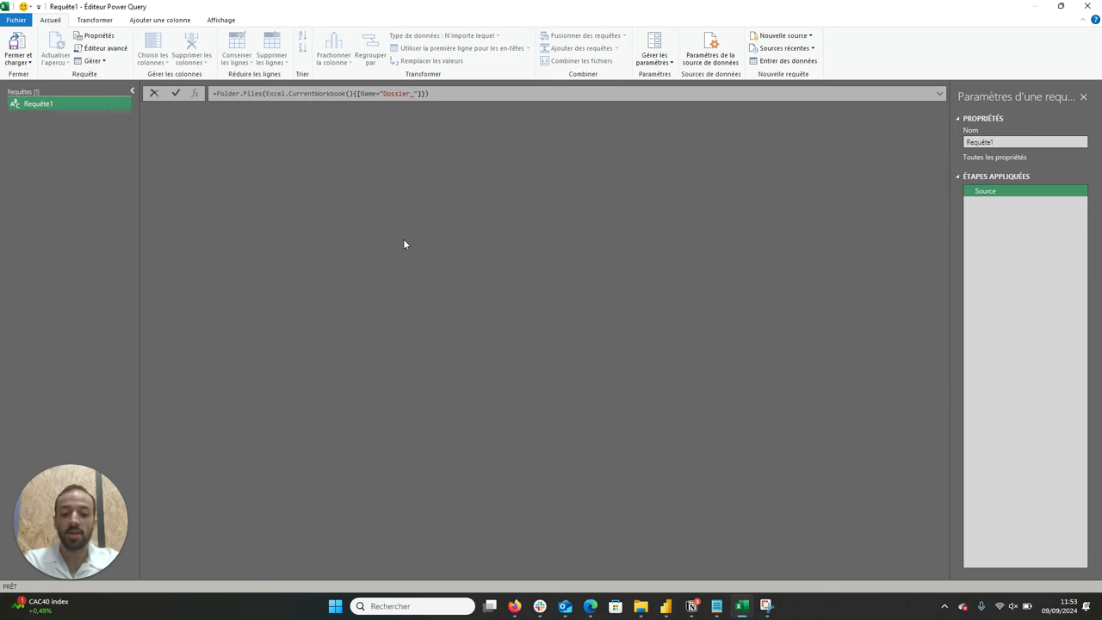
{"action": "type", "text": "Import"}
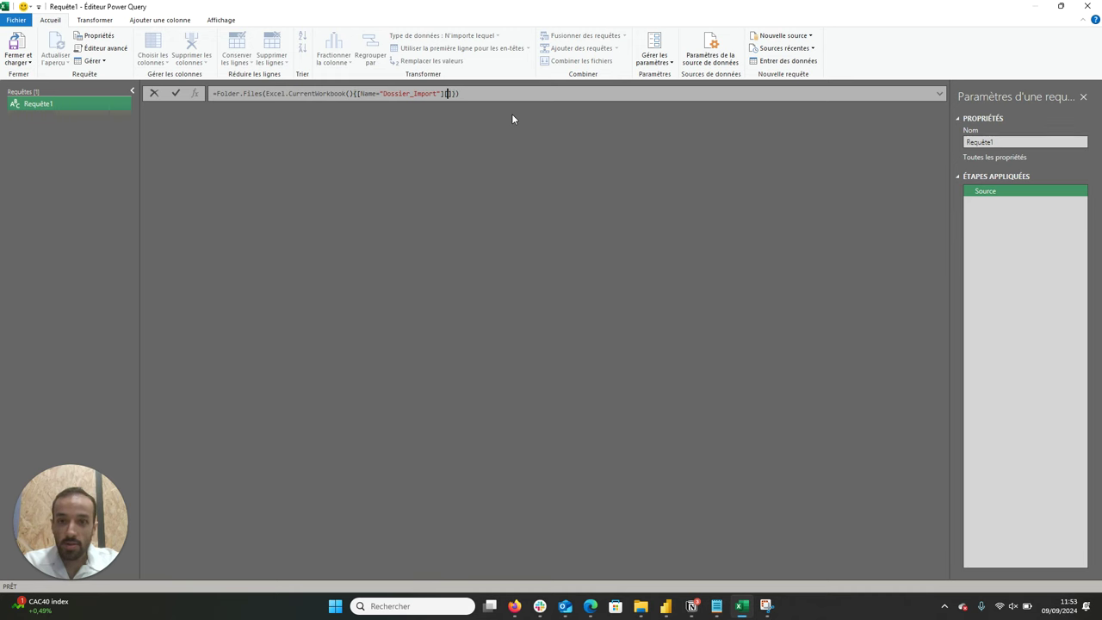
Complete the Source formula with ]}[Content][Column1]{0} and commit it to list the folder's files
{"action": "type", "text": "]}"}
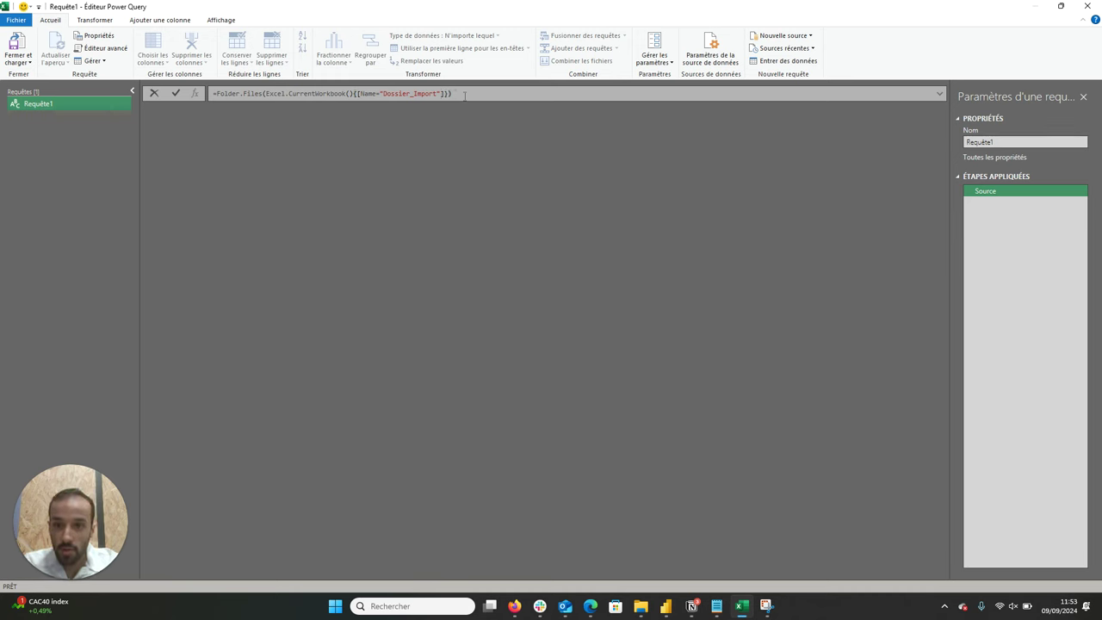
{"action": "type", "text": "[Content"}
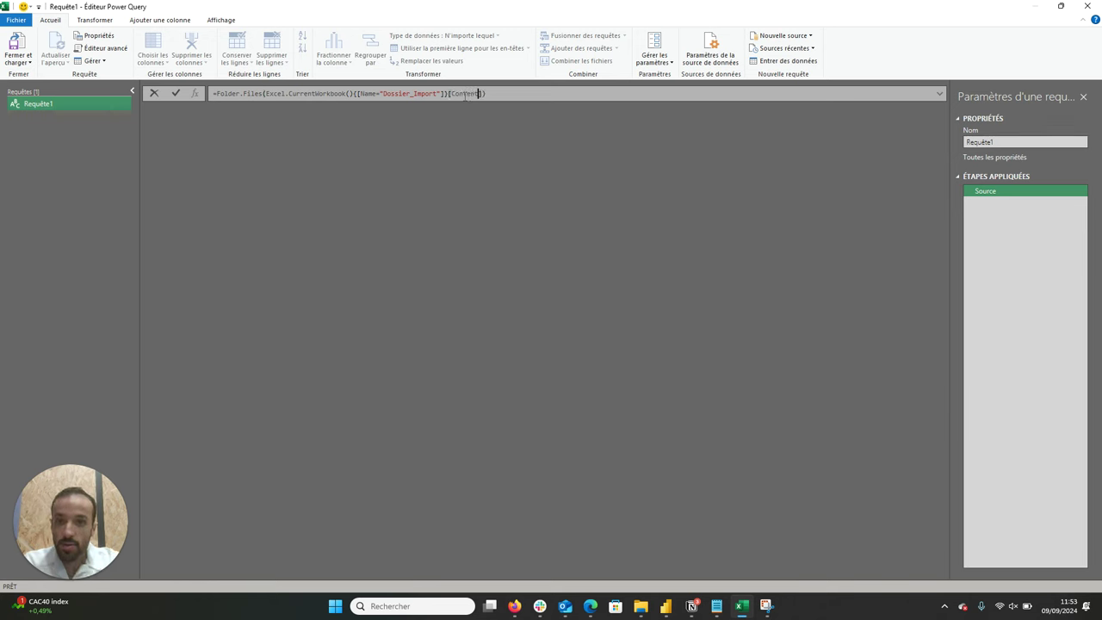
{"action": "type", "text": "]["}
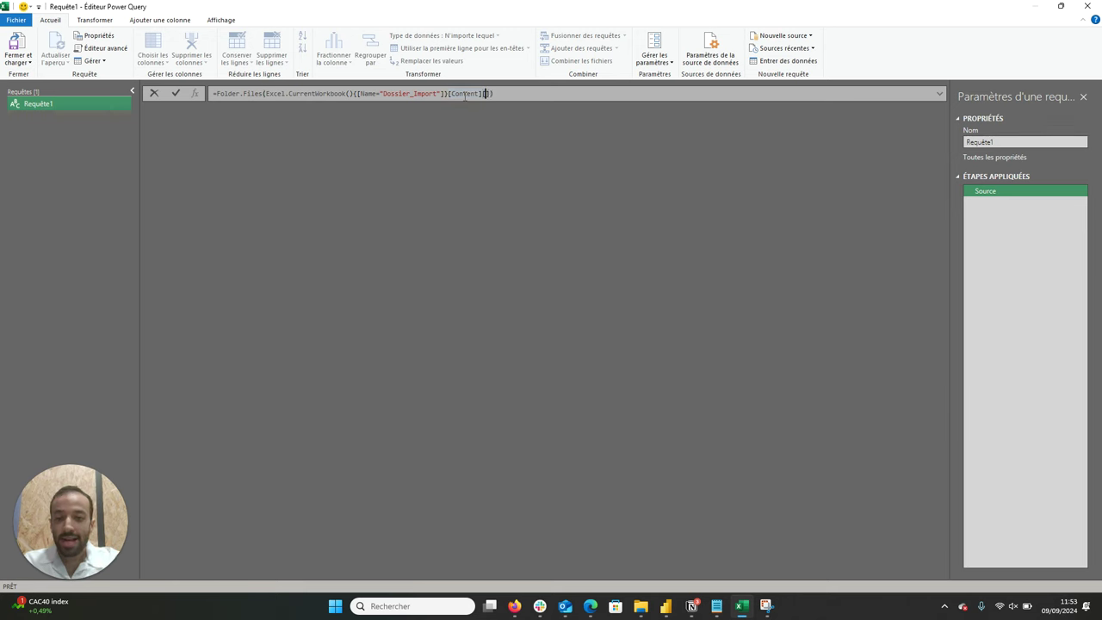
{"action": "type", "text": "Column1]"}
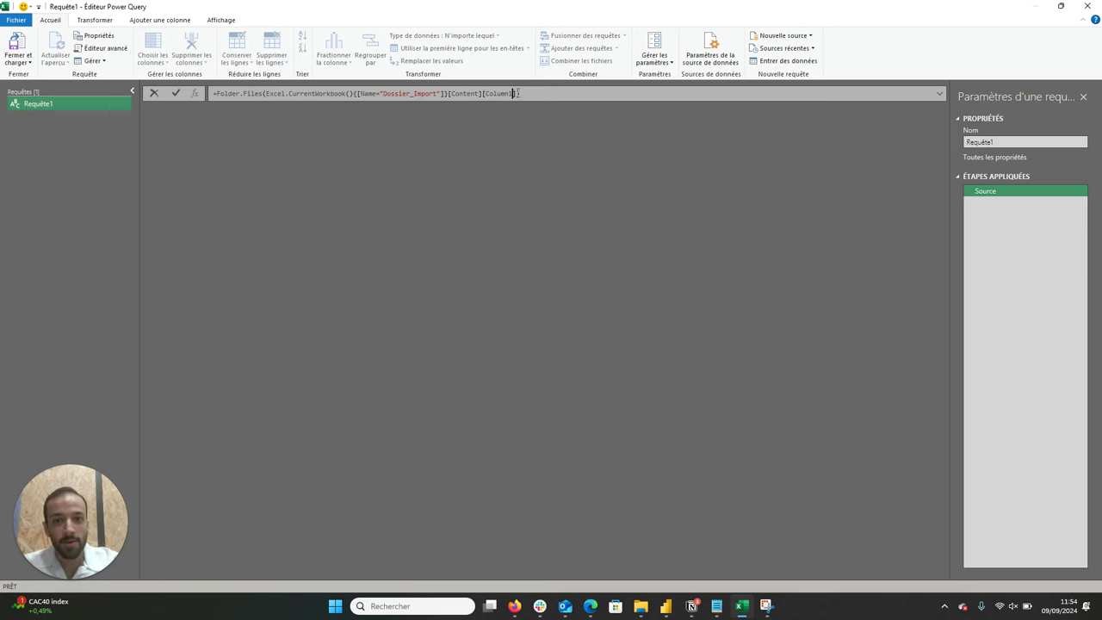
{"action": "type", "text": "{0"}
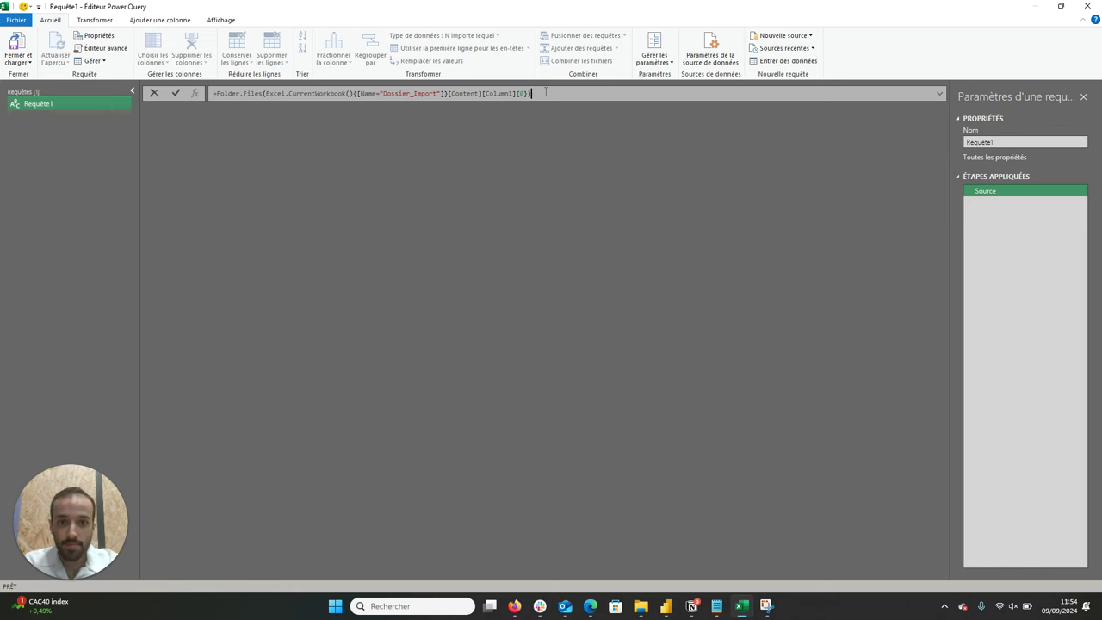
{"action": "key", "text": "Return"}
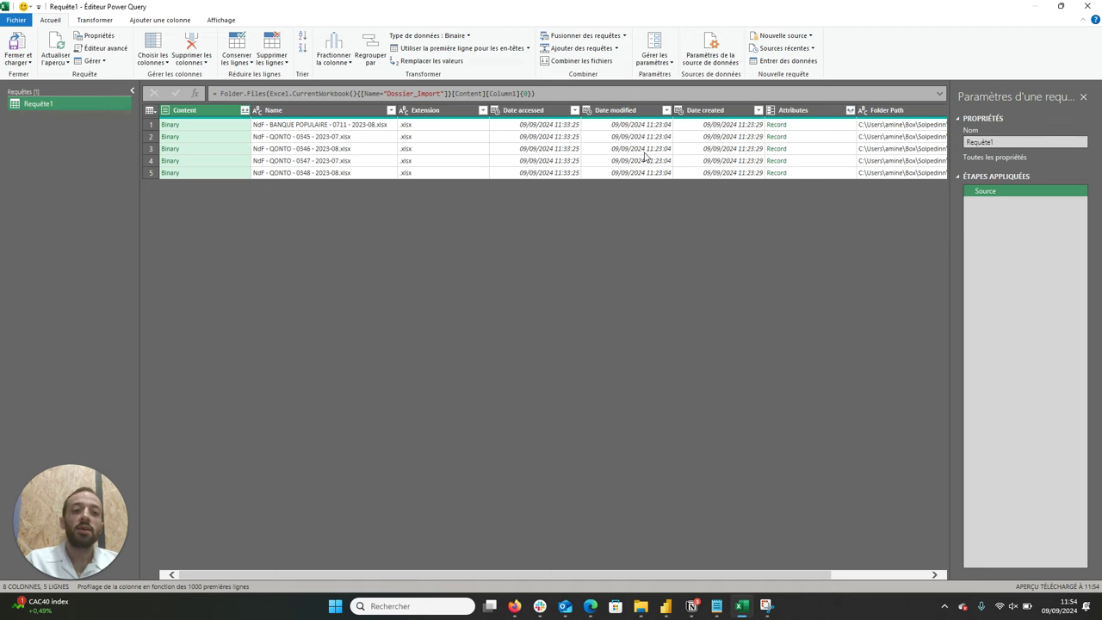
Close the editor via Fermer et charger dans... to choose where the data loads
{"action": "scroll", "coordinate": [698, 182], "scroll_direction": "right", "scroll_amount": 3}
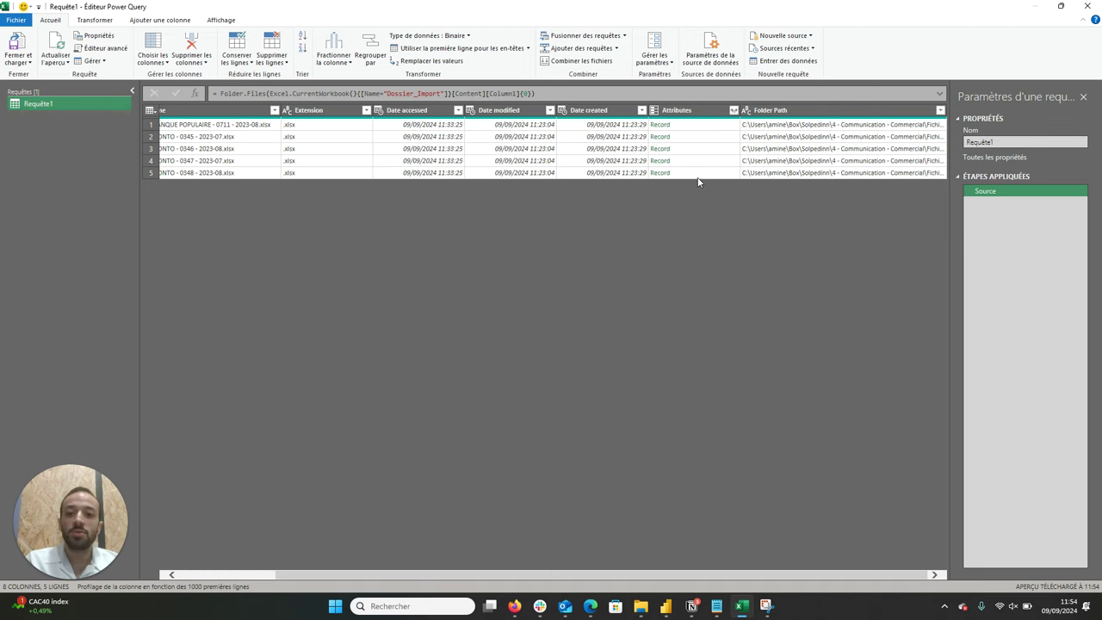
{"action": "scroll", "coordinate": [698, 182], "scroll_direction": "left", "scroll_amount": 3}
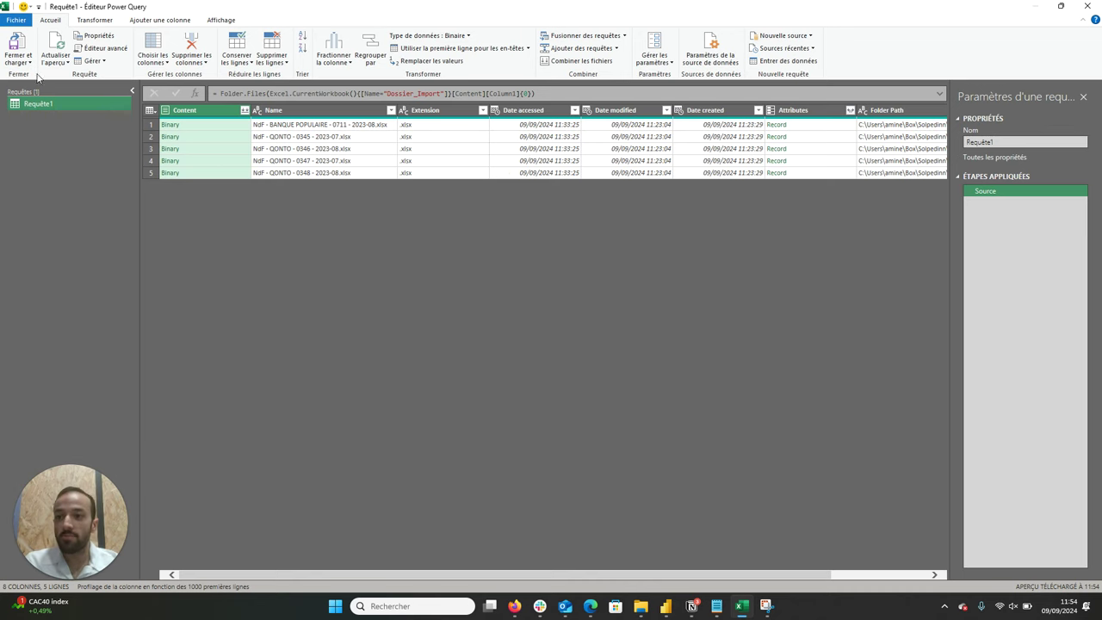
{"action": "left_click", "coordinate": [29, 63]}
{"action": "left_click", "coordinate": [38, 76]}
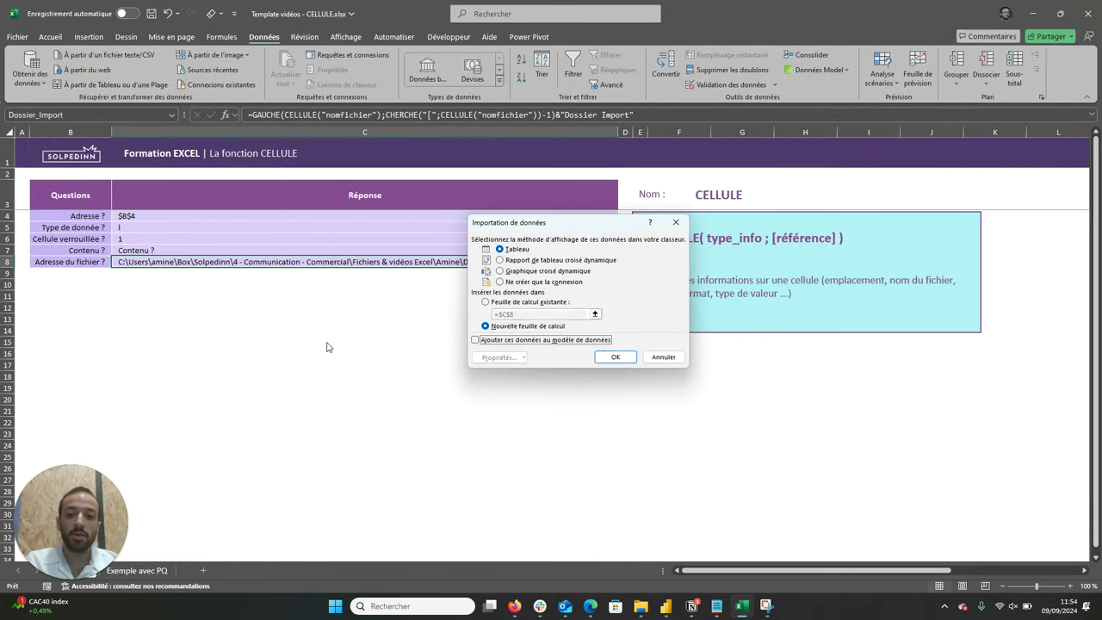
Load the query as a table into the existing Exemple avec PQ sheet at cell B2
{"action": "left_click", "coordinate": [487, 302]}
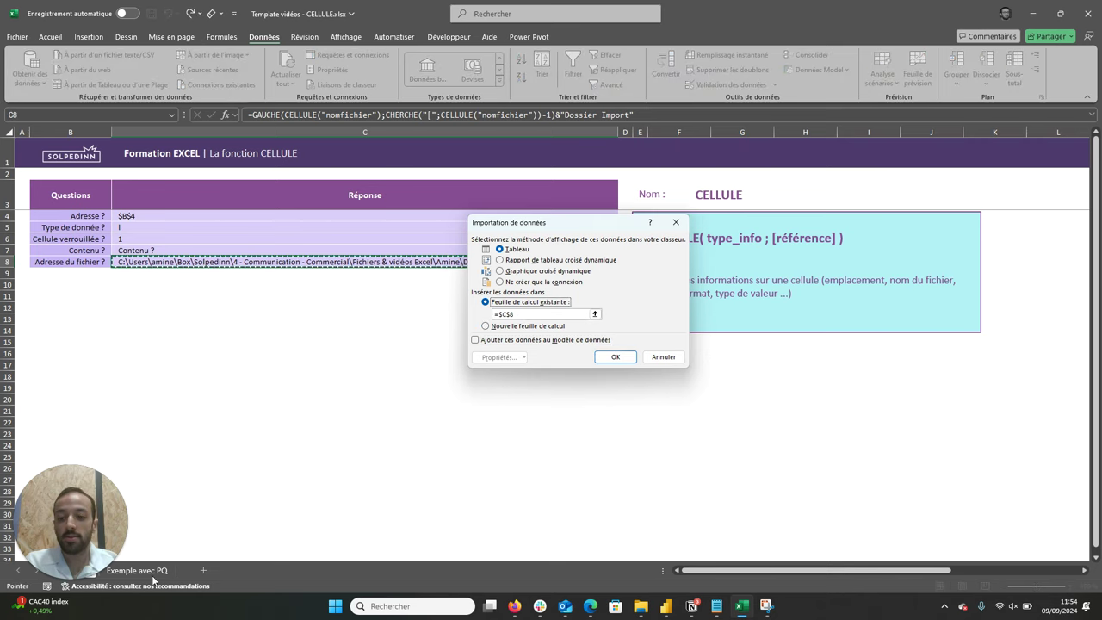
{"action": "left_click", "coordinate": [137, 570]}
{"action": "left_click", "coordinate": [88, 167]}
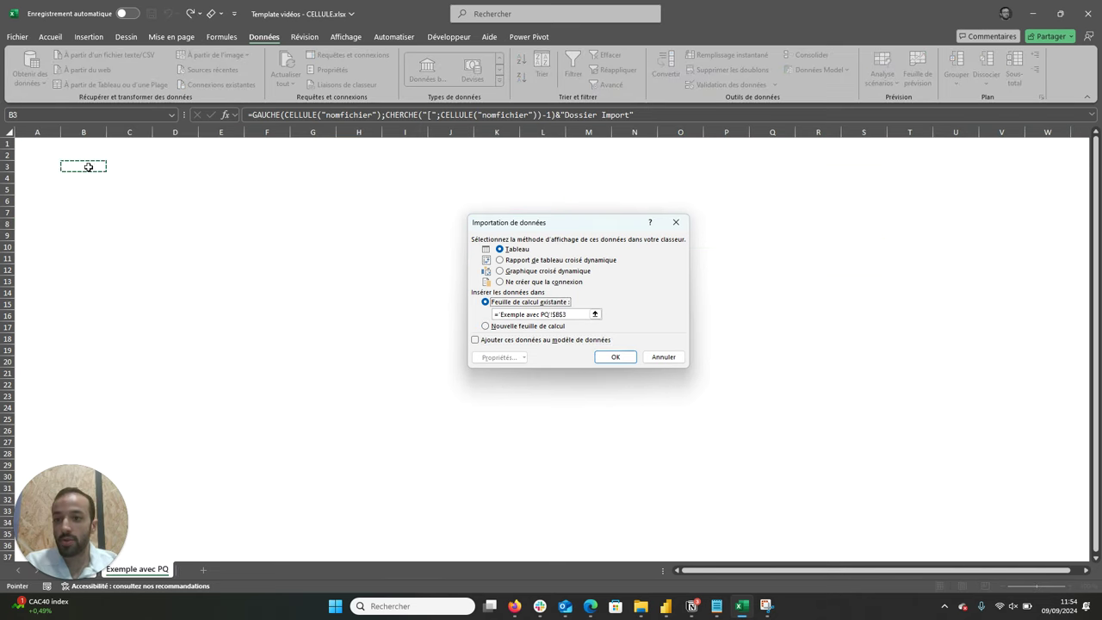
{"action": "left_click", "coordinate": [81, 153]}
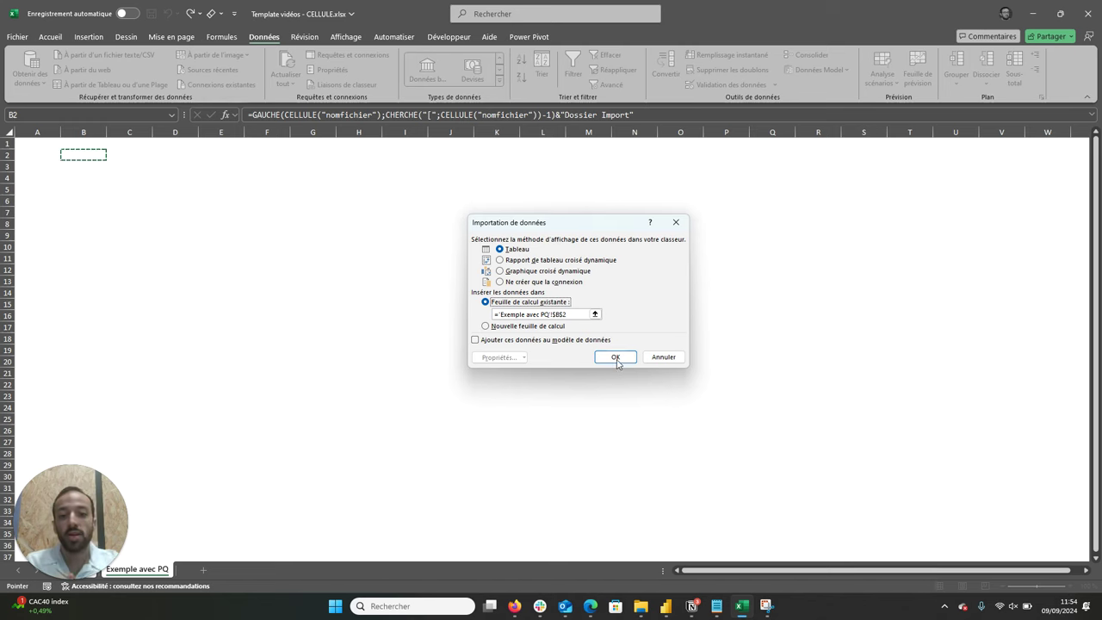
{"action": "left_click", "coordinate": [612, 356]}
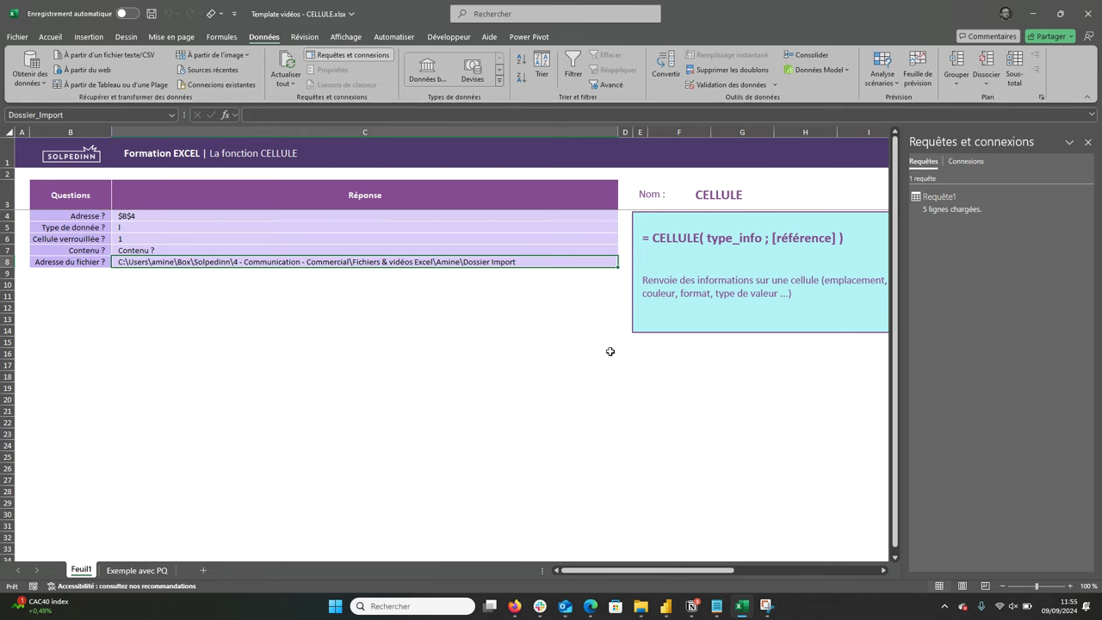
{"action": "key", "text": "Up"}
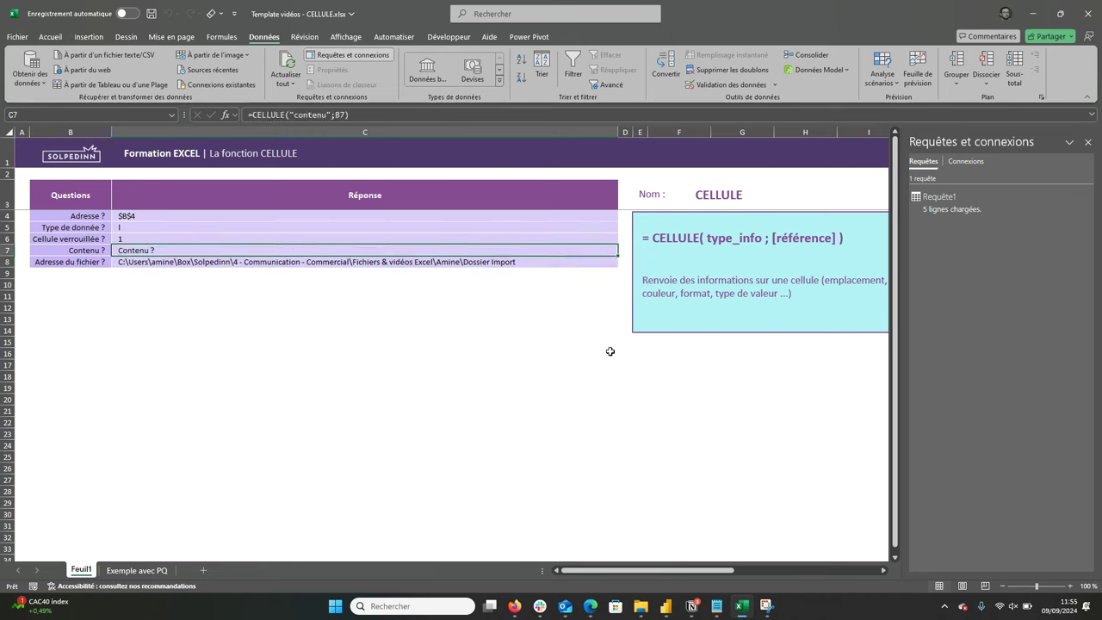
{"action": "key", "text": "Up"}
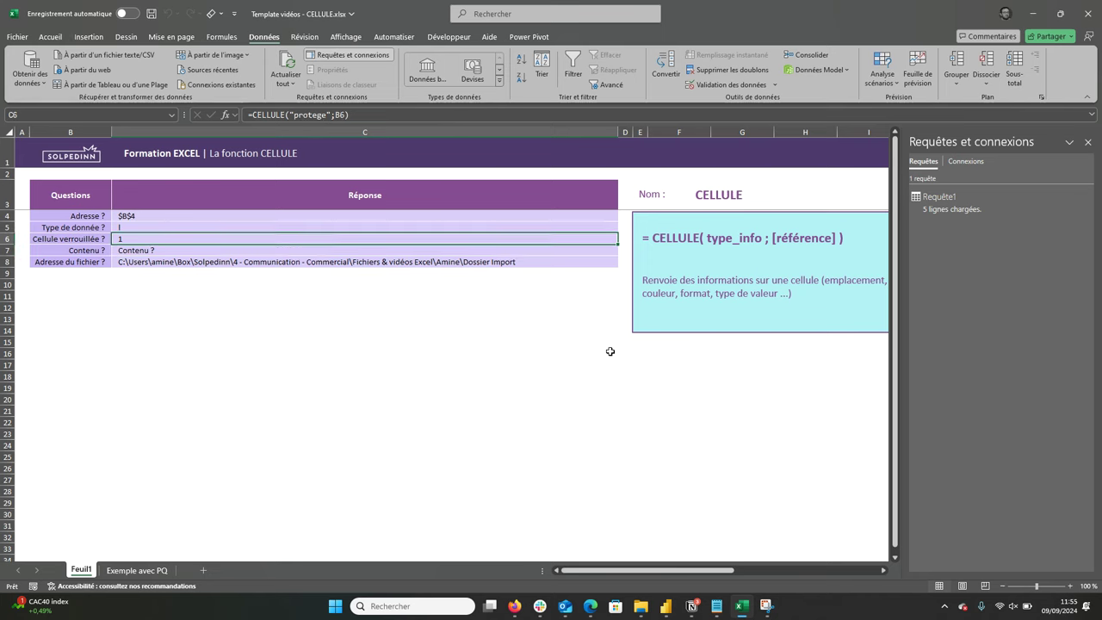
{"action": "key", "text": "Up"}
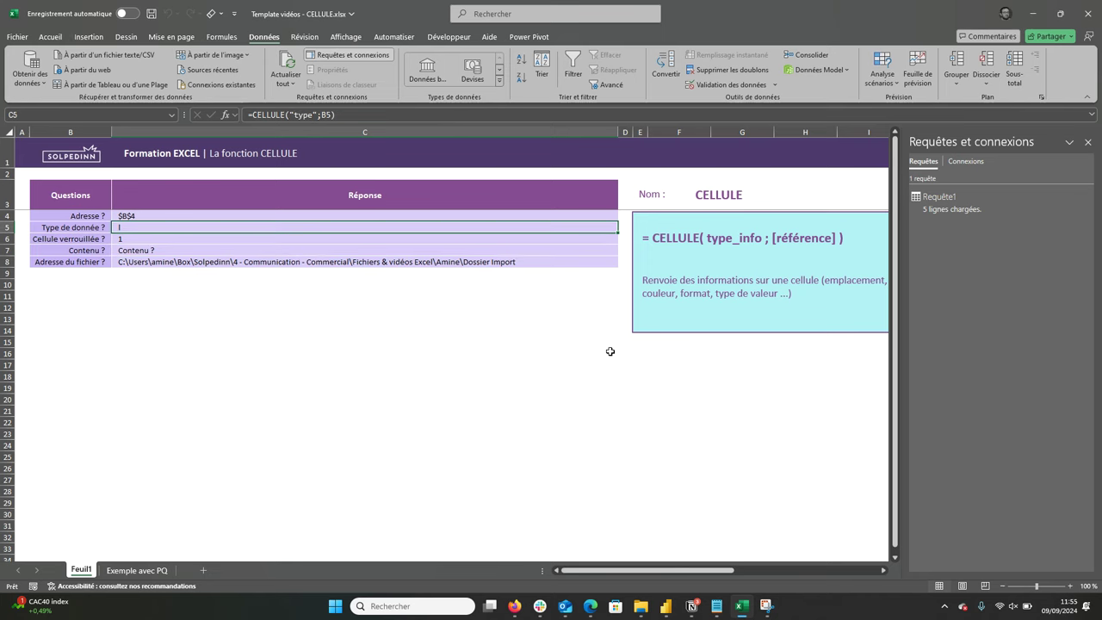
{"action": "key", "text": "Down"}
{"action": "key", "text": "Down"}
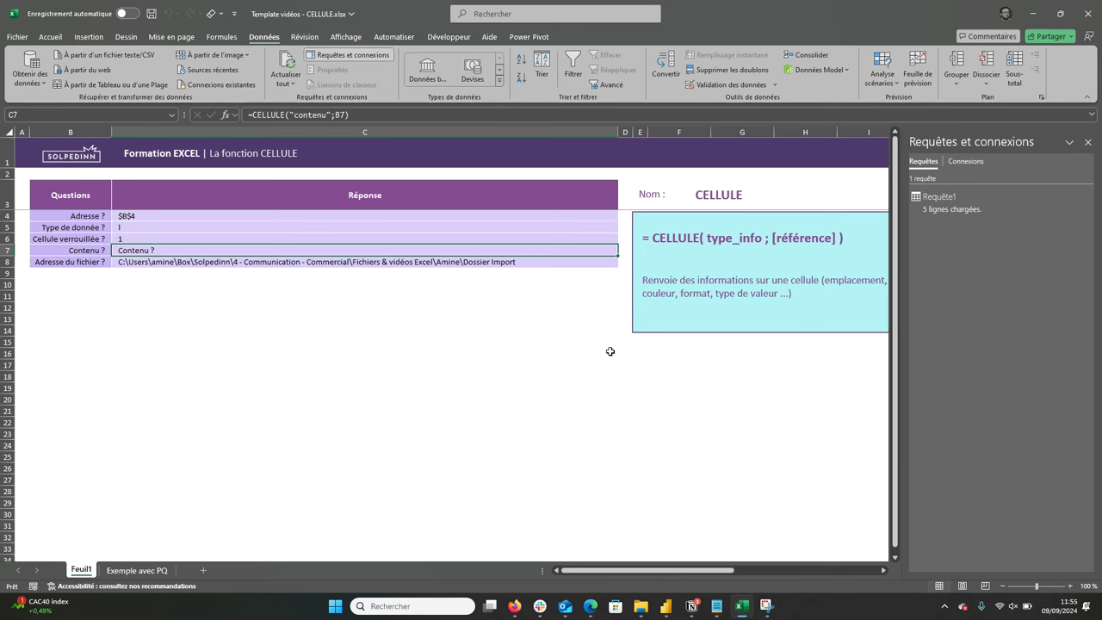
{"action": "left_click_drag", "start_coordinate": [609, 352], "coordinate": [654, 352]}
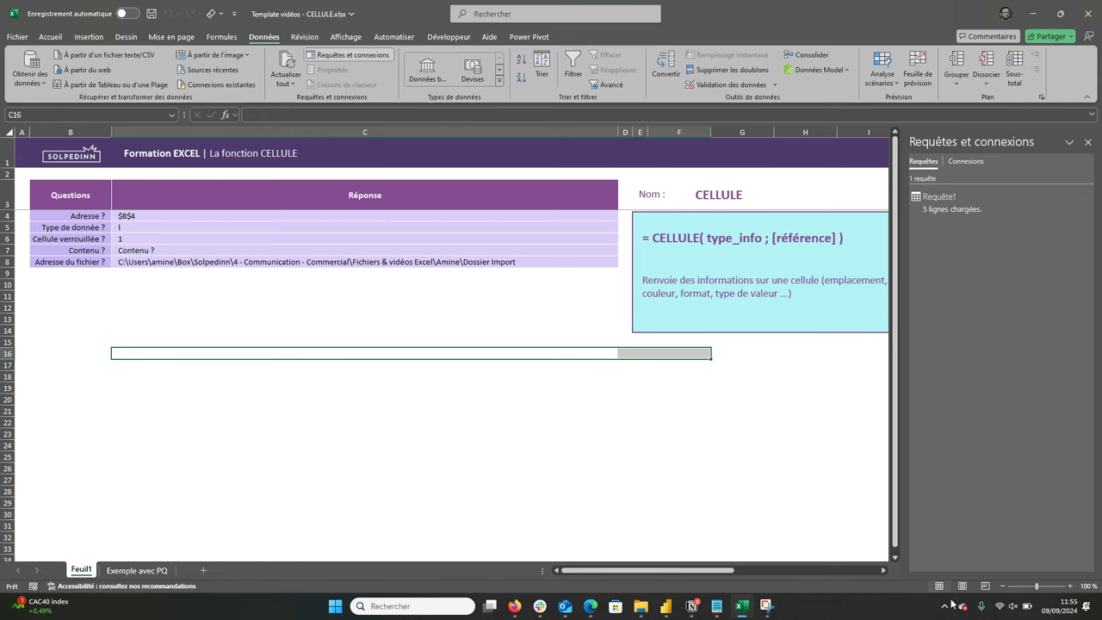